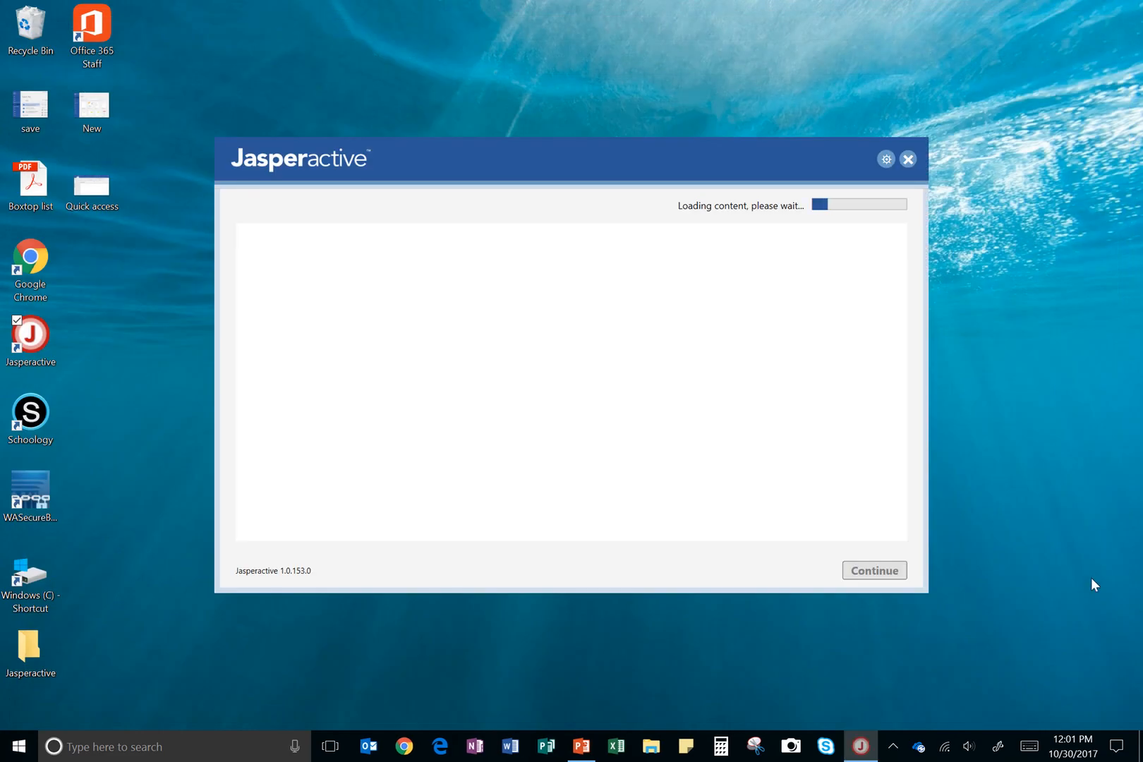
Step: Continue into the lesson and clear the answered mark from all five tasks, from Clear the Clipboard back to Open and save document as
{"action": "left_click", "coordinate": [874, 571]}
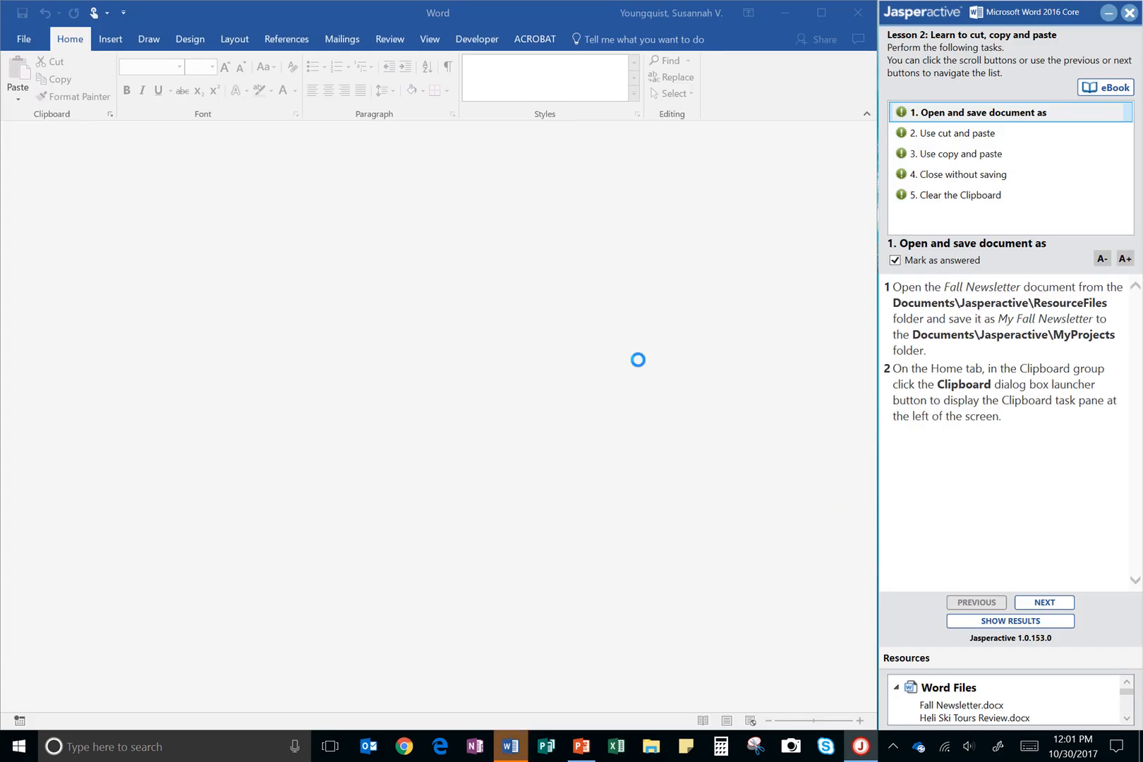
{"action": "left_click", "coordinate": [978, 195]}
{"action": "left_click", "coordinate": [965, 262]}
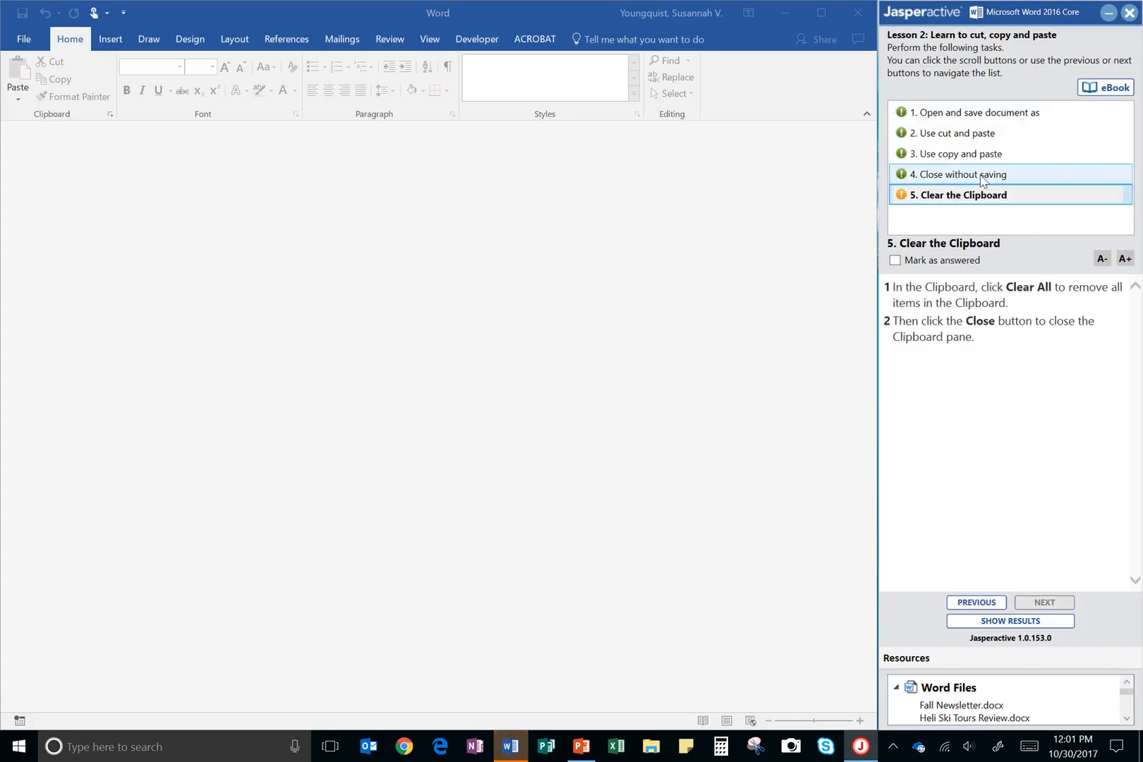
{"action": "left_click", "coordinate": [966, 175]}
{"action": "left_click", "coordinate": [964, 262]}
{"action": "left_click", "coordinate": [970, 153]}
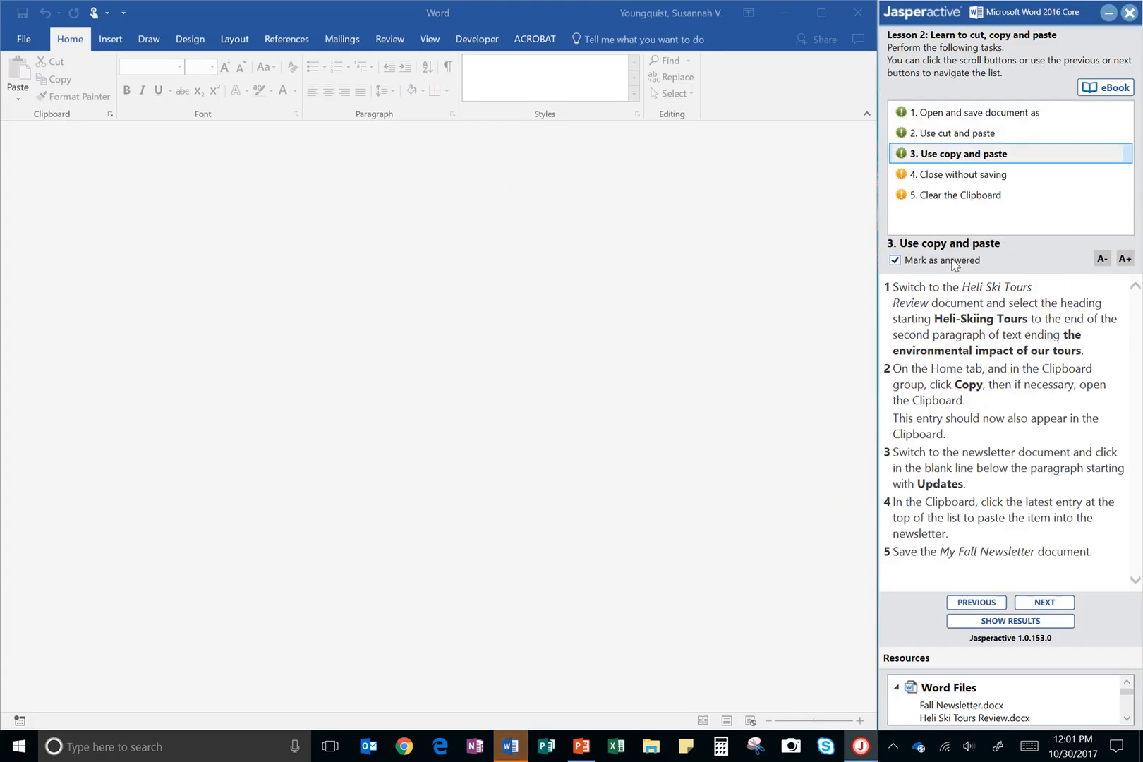
{"action": "left_click", "coordinate": [956, 263]}
{"action": "left_click", "coordinate": [960, 134]}
{"action": "left_click", "coordinate": [960, 263]}
{"action": "left_click", "coordinate": [963, 113]}
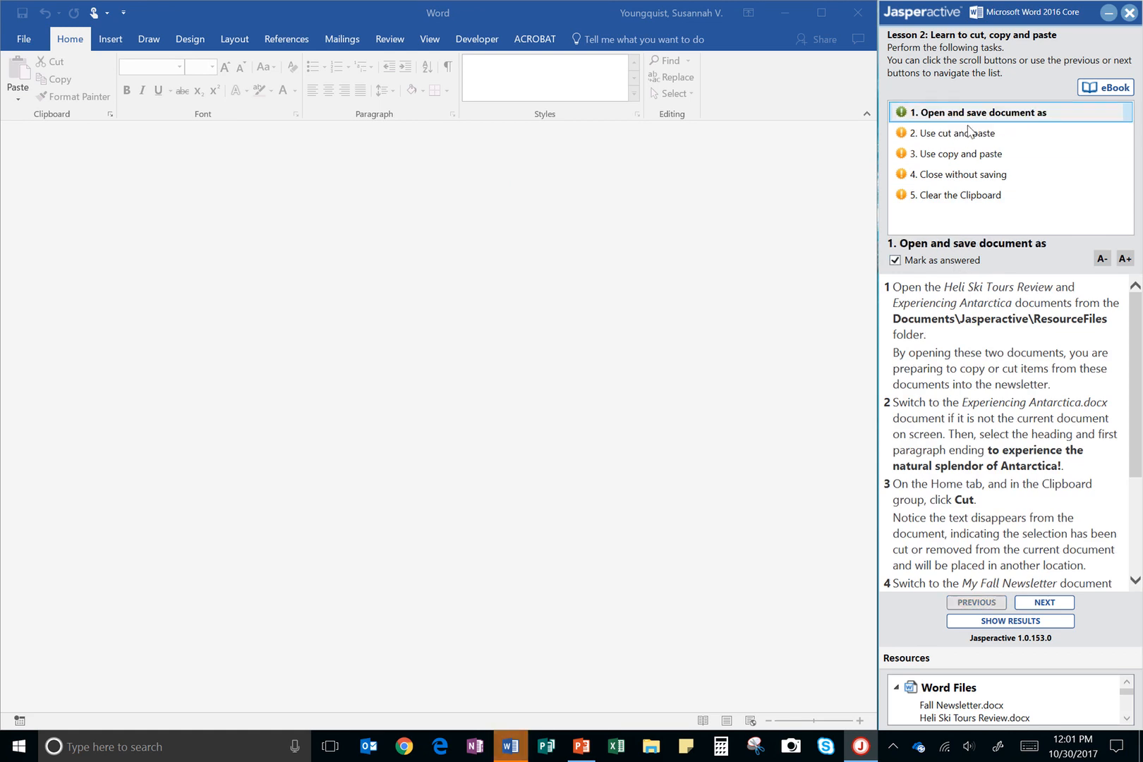
{"action": "left_click", "coordinate": [960, 262]}
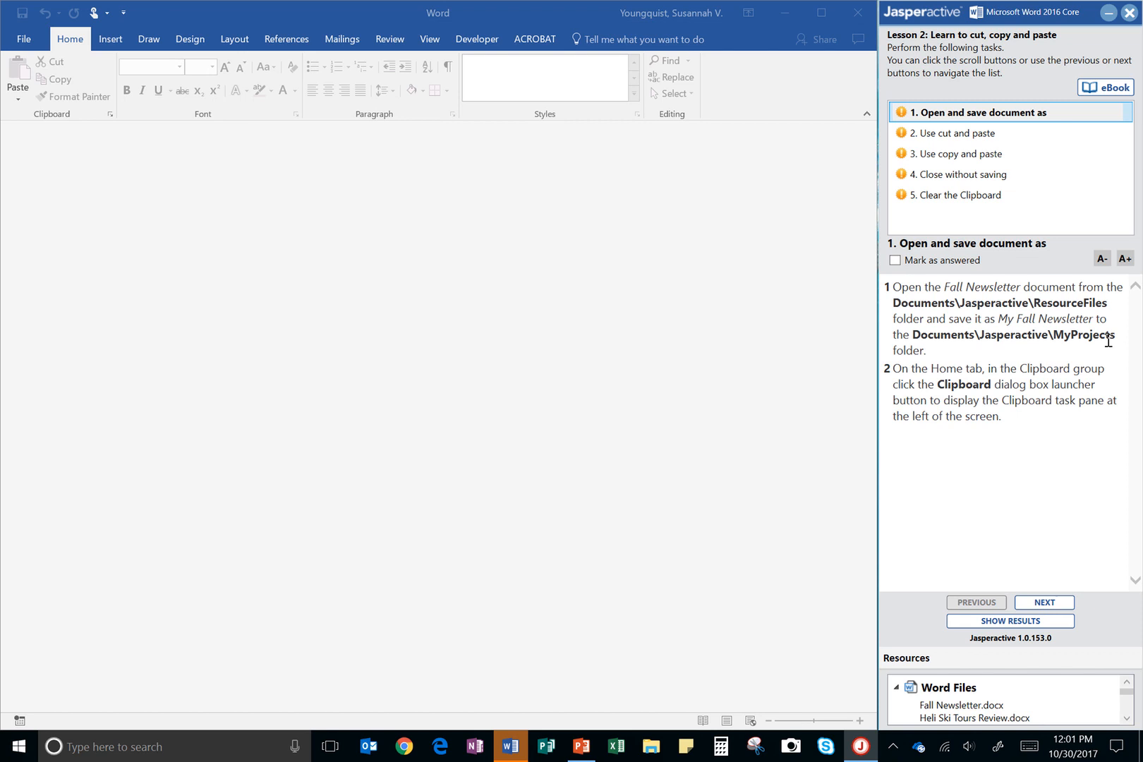
Step: Open the Fall Newsletter document from the Documents\Jasperactive\ResourceFiles folder
{"action": "left_click", "coordinate": [25, 40]}
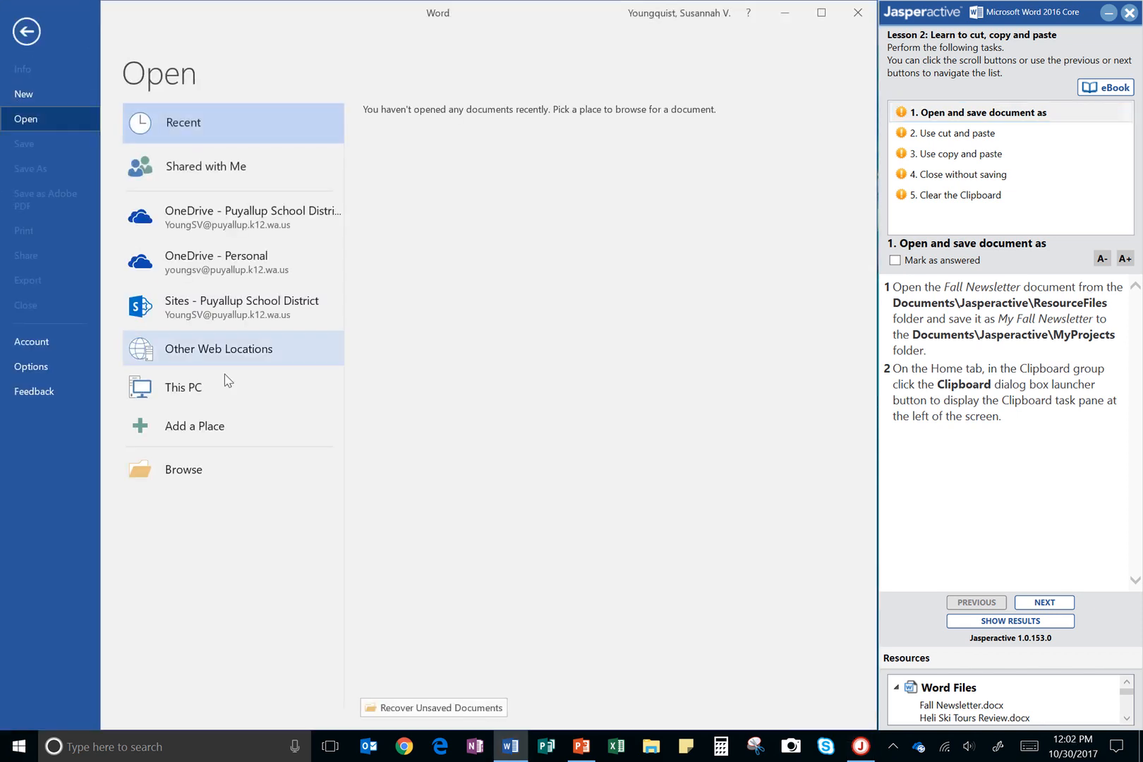
{"action": "left_click", "coordinate": [198, 472]}
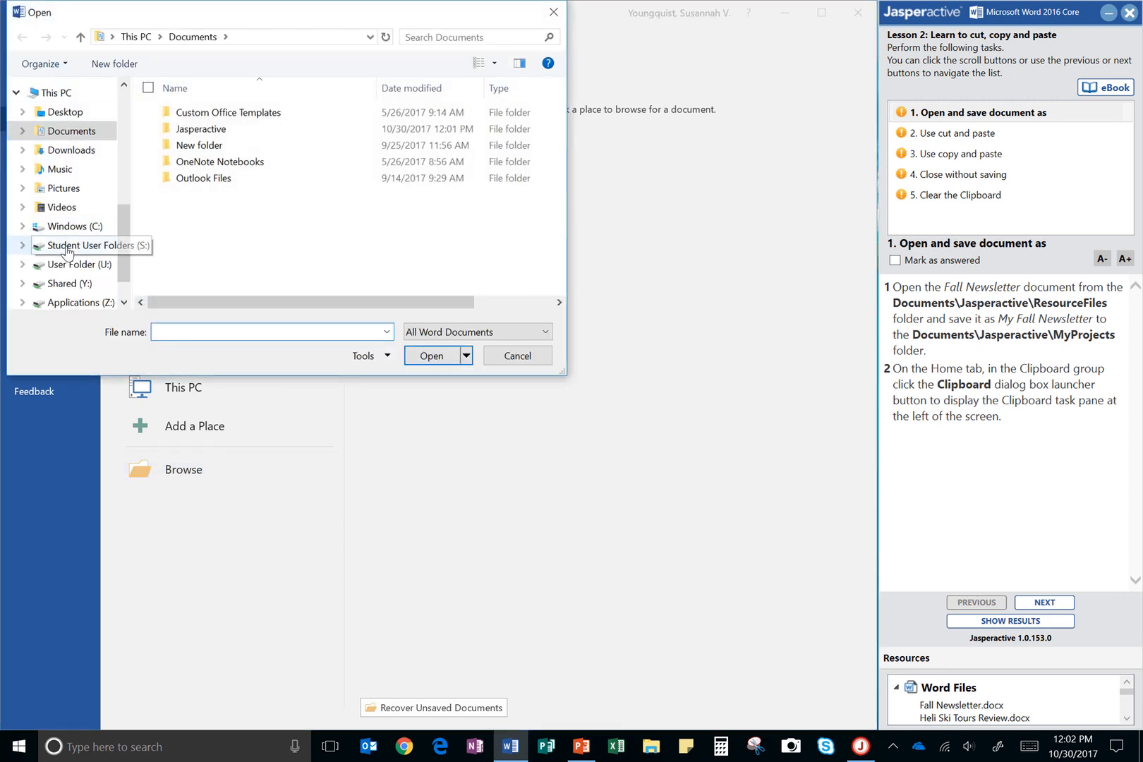
{"action": "left_click", "coordinate": [74, 134]}
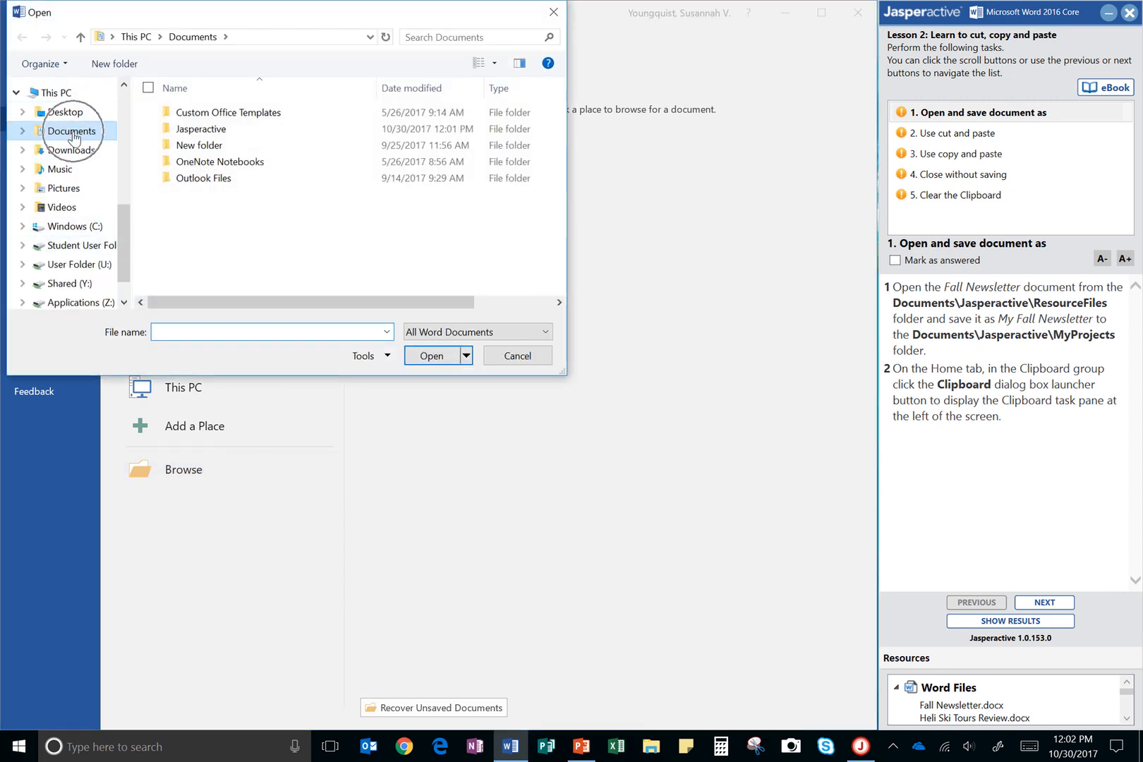
{"action": "left_click", "coordinate": [224, 132]}
{"action": "double_click", "coordinate": [225, 131]}
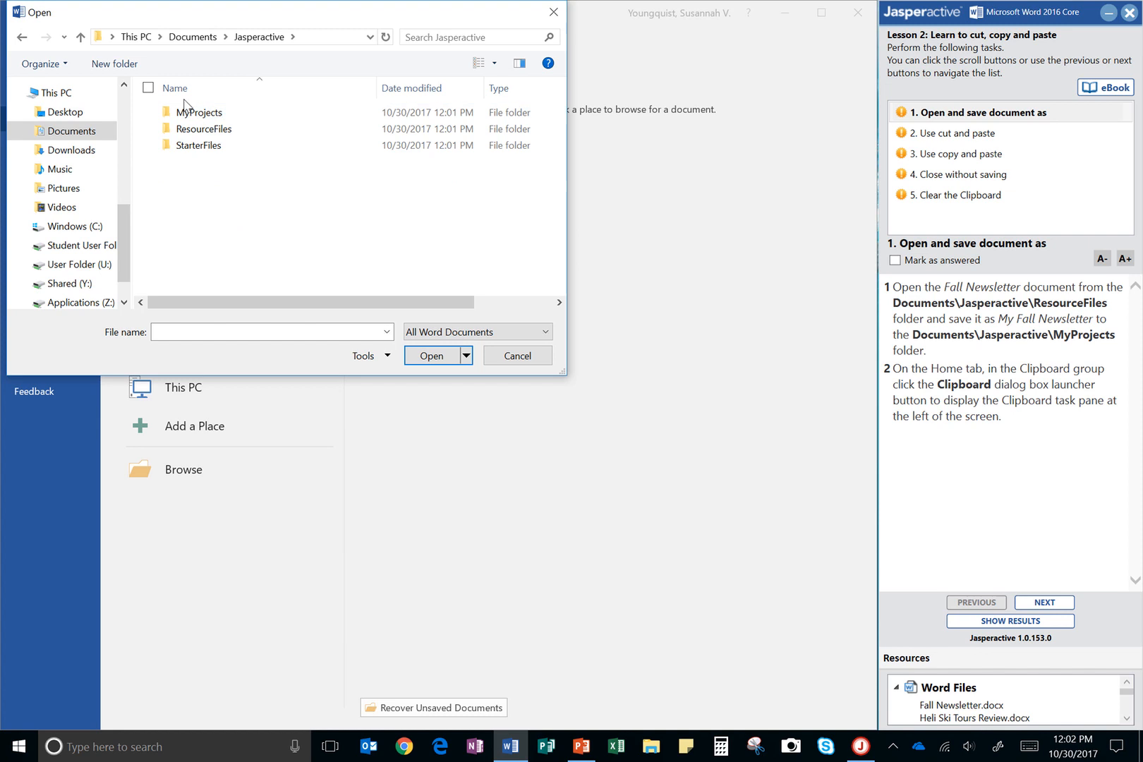
{"action": "double_click", "coordinate": [215, 129]}
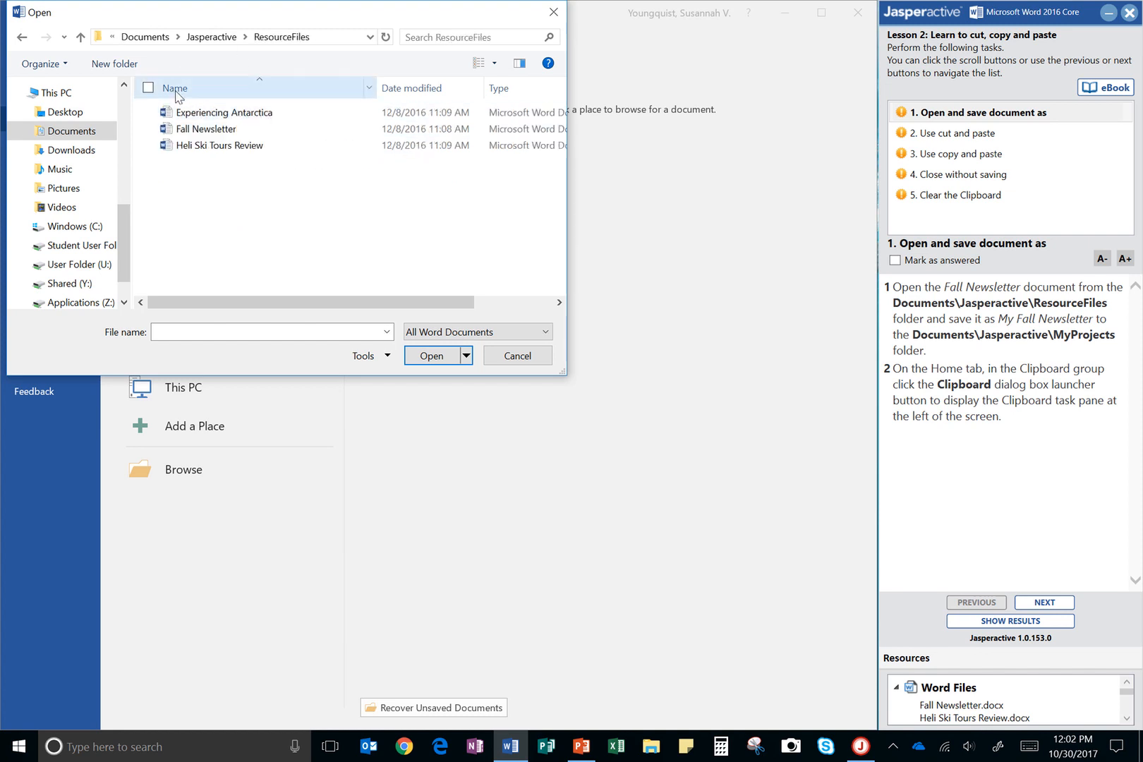
{"action": "double_click", "coordinate": [218, 130]}
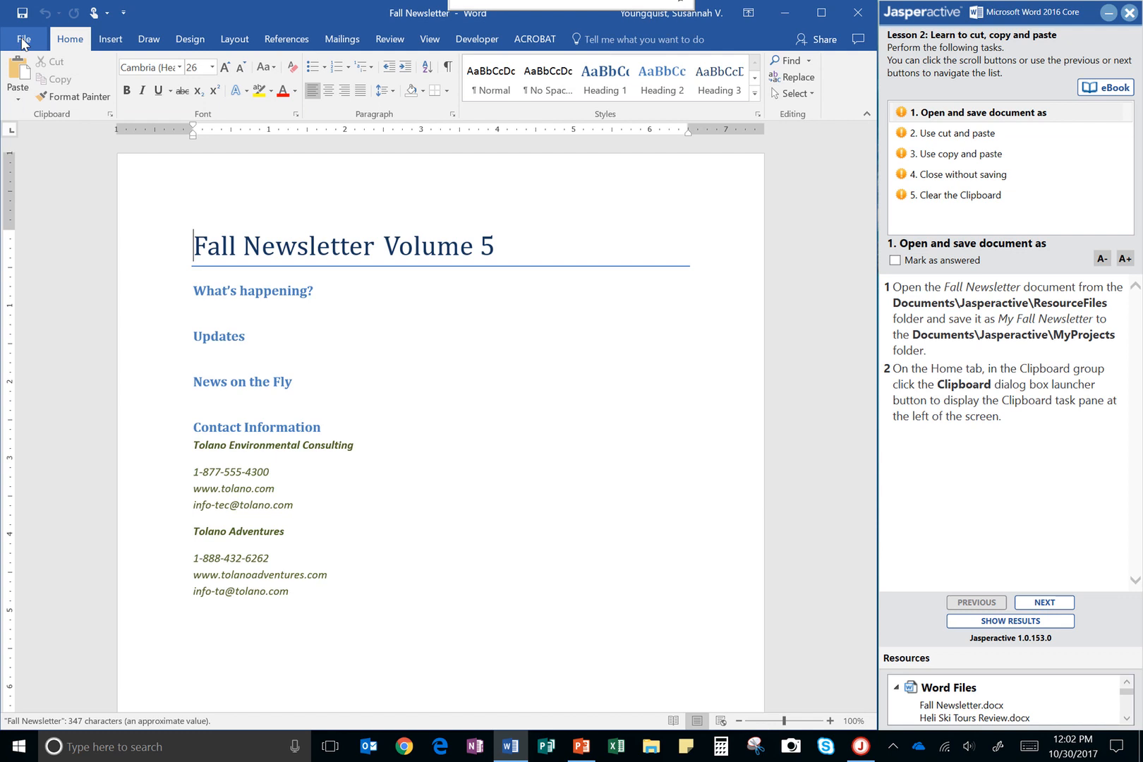
Step: Save a copy of the document as My Fall Newsletter in the Documents\Jasperactive\MyProjects folder
{"action": "left_click", "coordinate": [21, 40]}
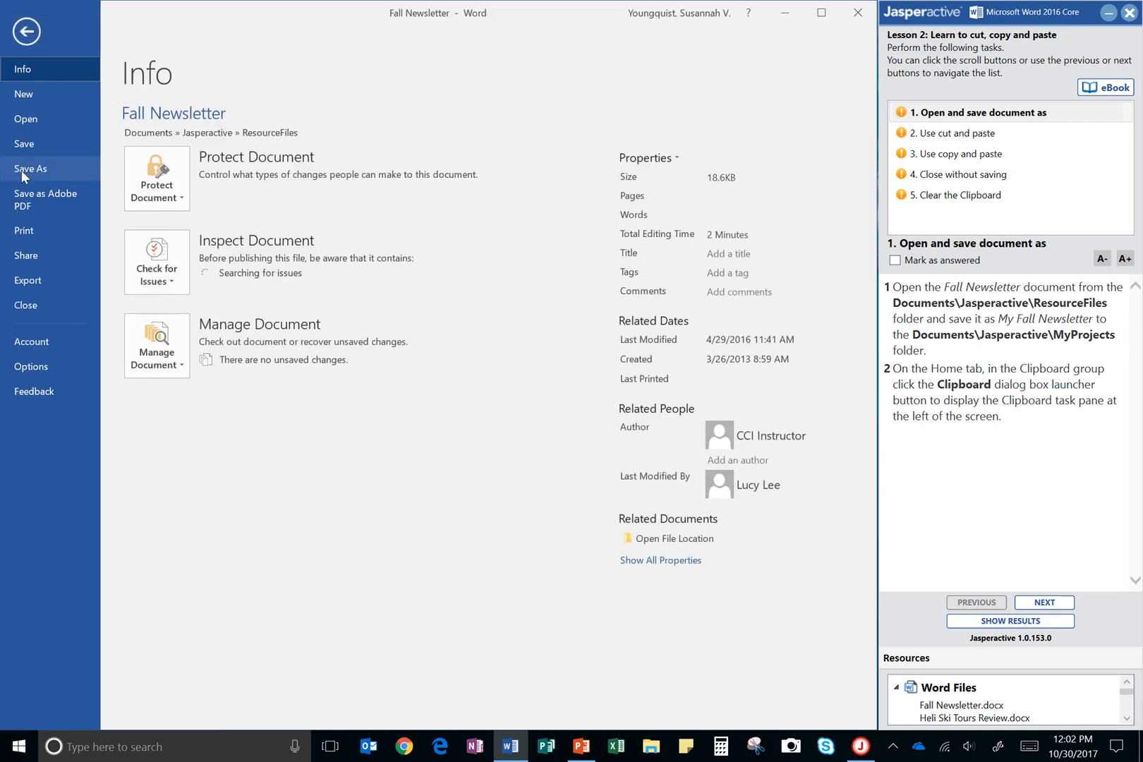
{"action": "left_click", "coordinate": [23, 171]}
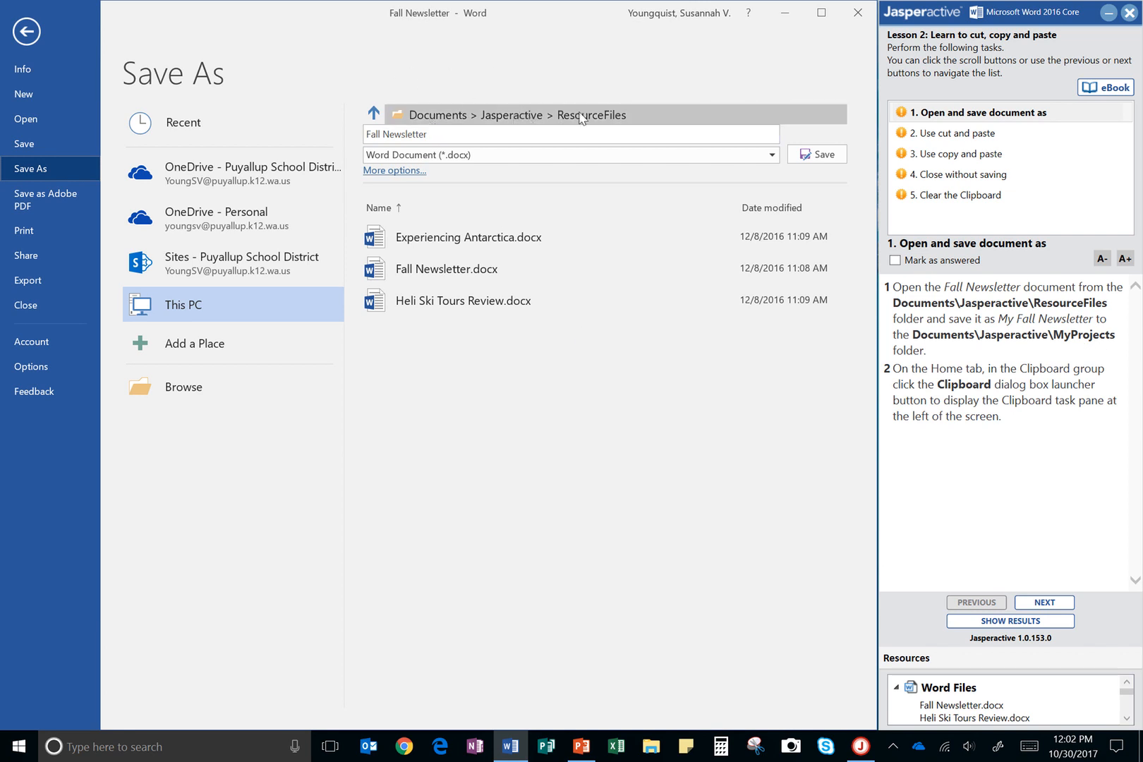
{"action": "left_click", "coordinate": [511, 118]}
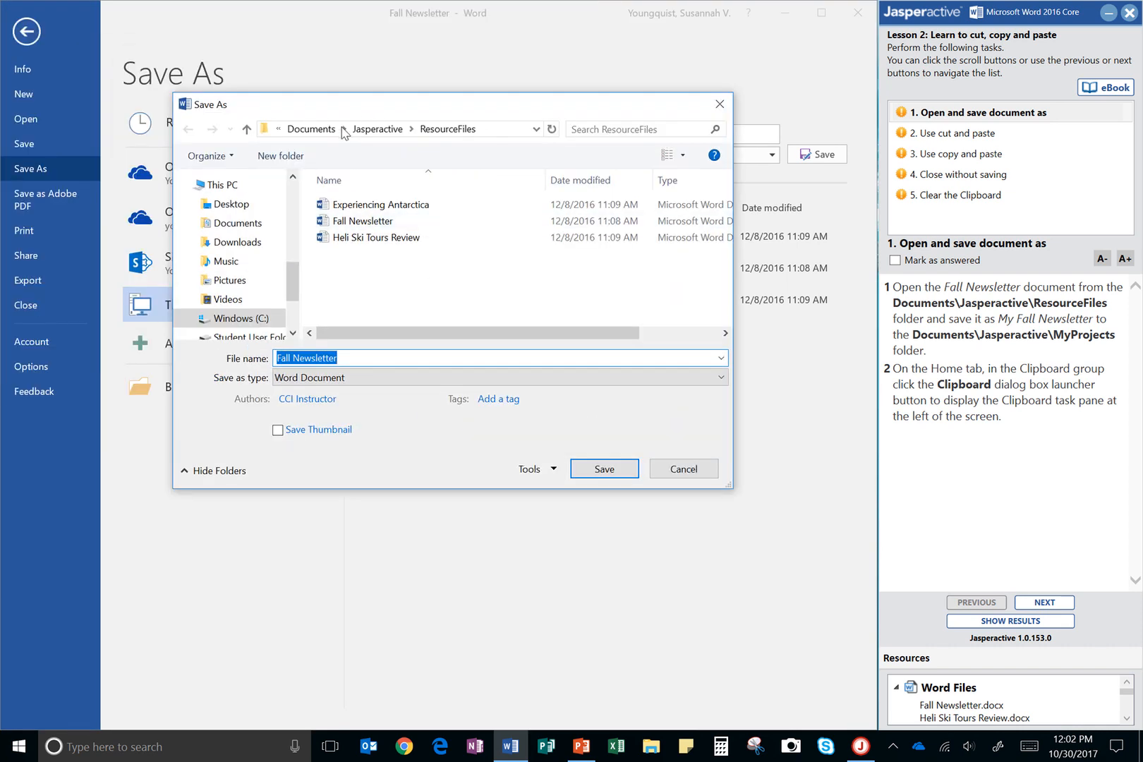
{"action": "left_click", "coordinate": [386, 130]}
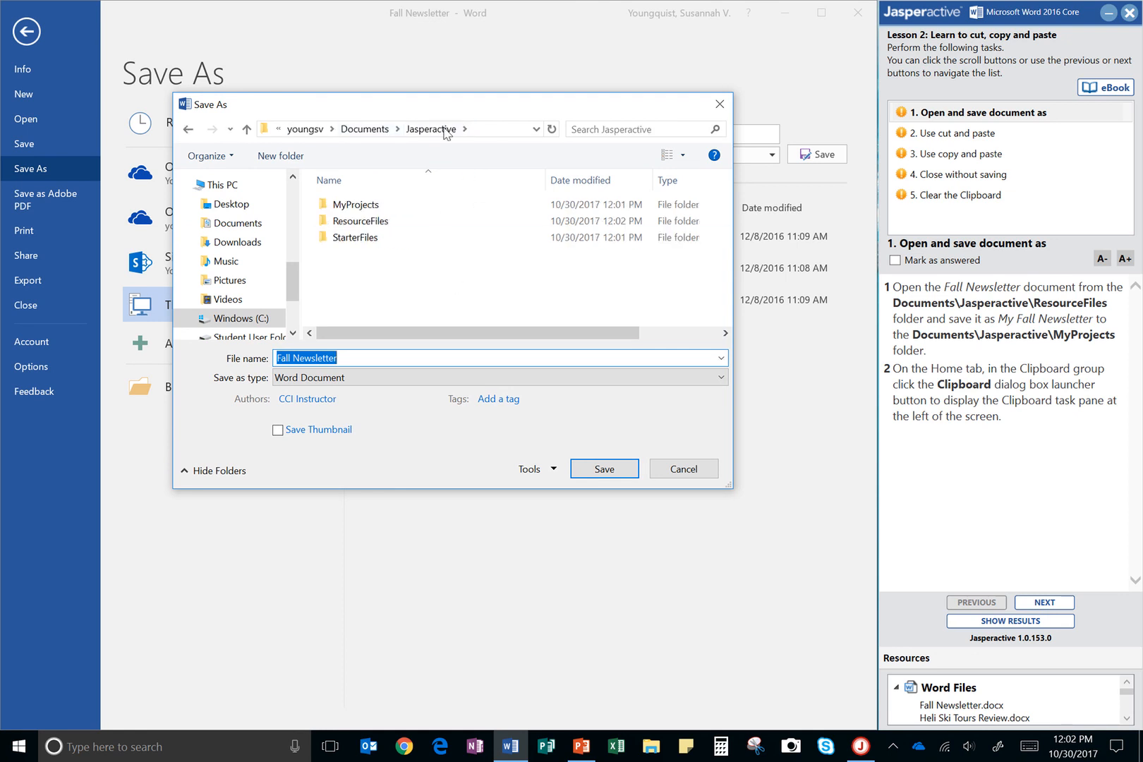
{"action": "double_click", "coordinate": [370, 206]}
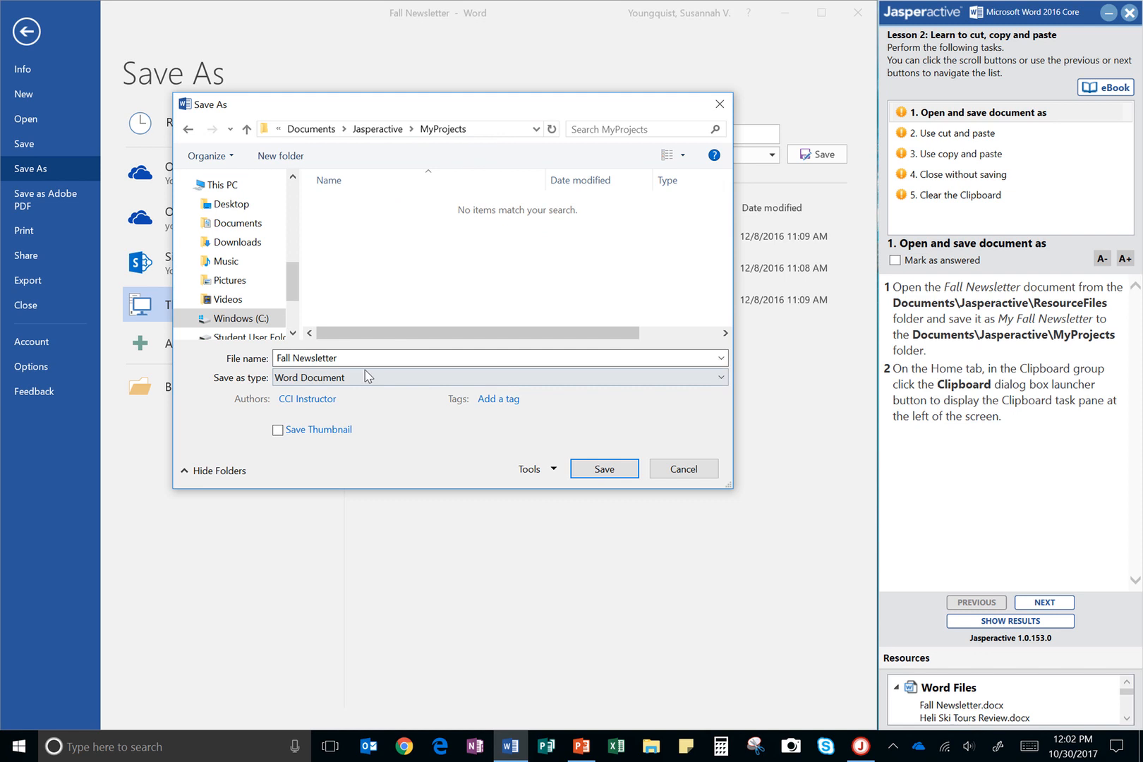
{"action": "left_click_drag", "start_coordinate": [280, 357], "coordinate": [373, 360]}
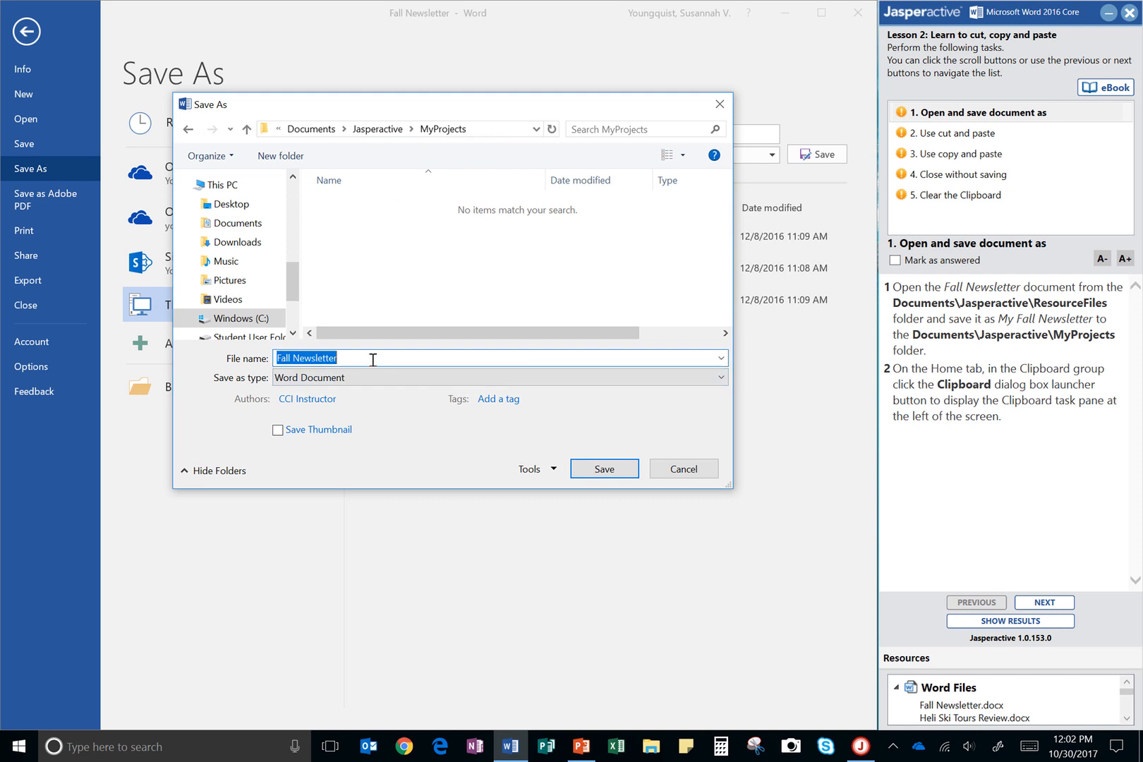
{"action": "left_click", "coordinate": [278, 358]}
{"action": "type", "text": "My"}
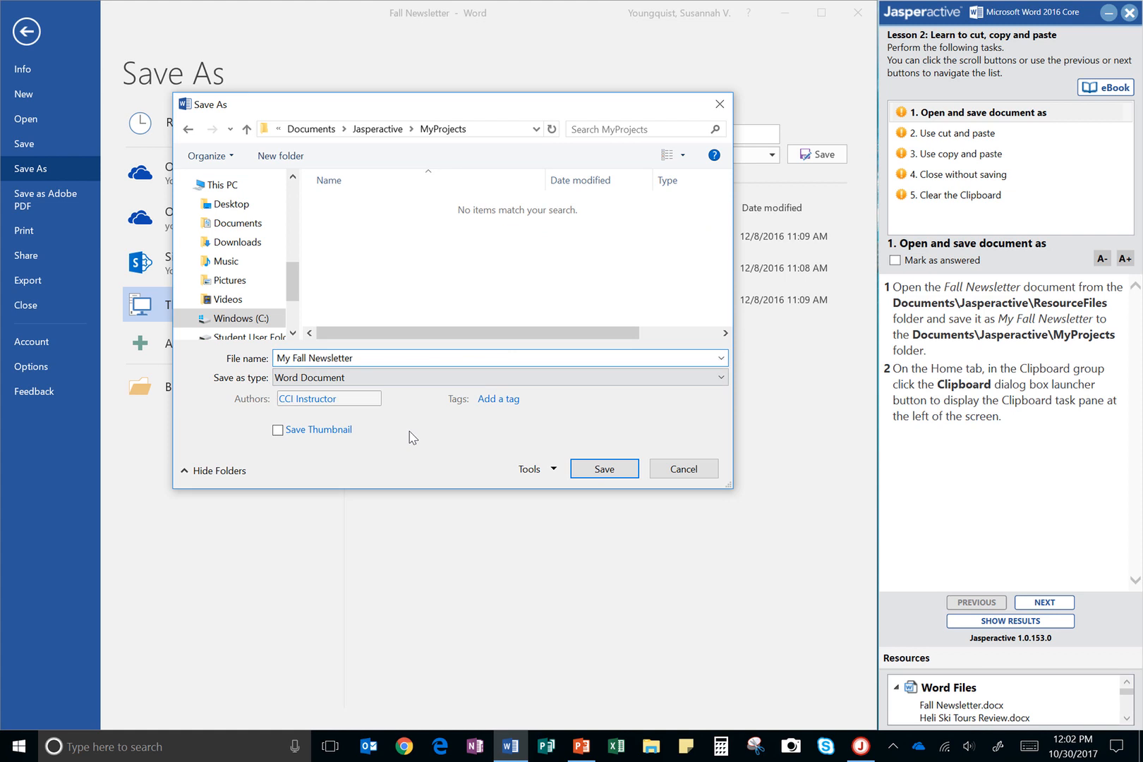
{"action": "left_click", "coordinate": [617, 476]}
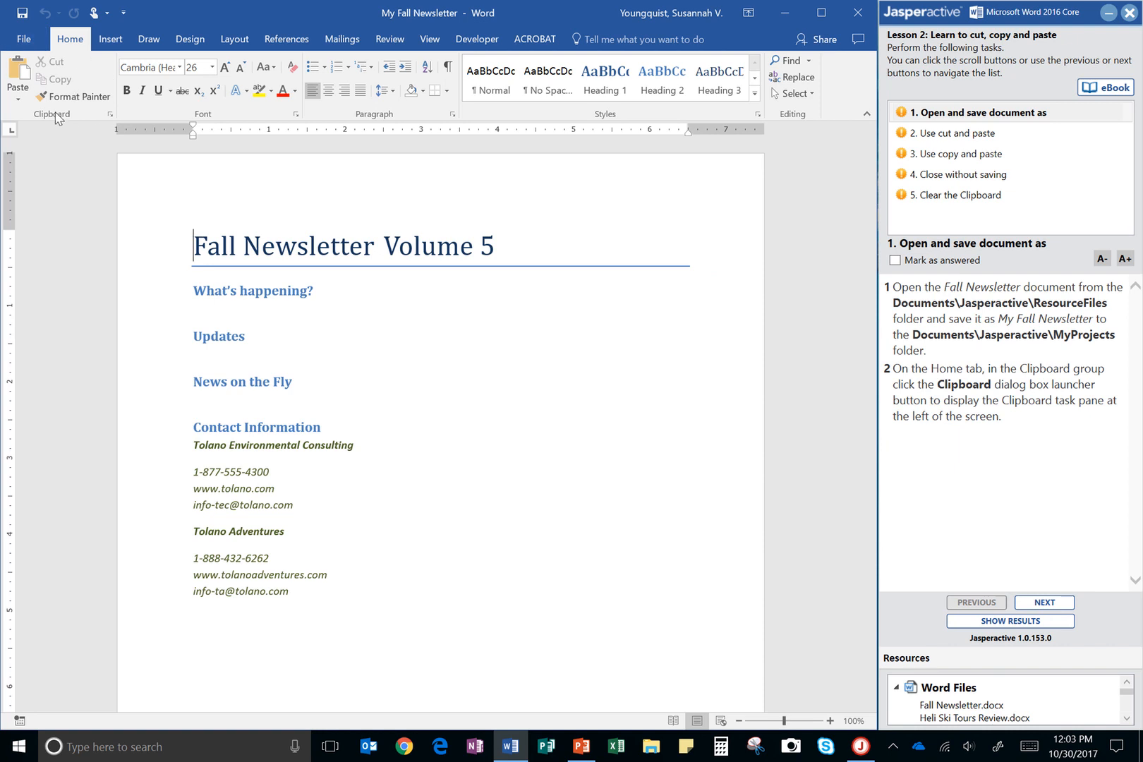
Step: Display the Clipboard task pane and finish task 1 by marking it as answered and advancing to task 2
{"action": "left_click", "coordinate": [111, 115]}
{"action": "left_click", "coordinate": [112, 117]}
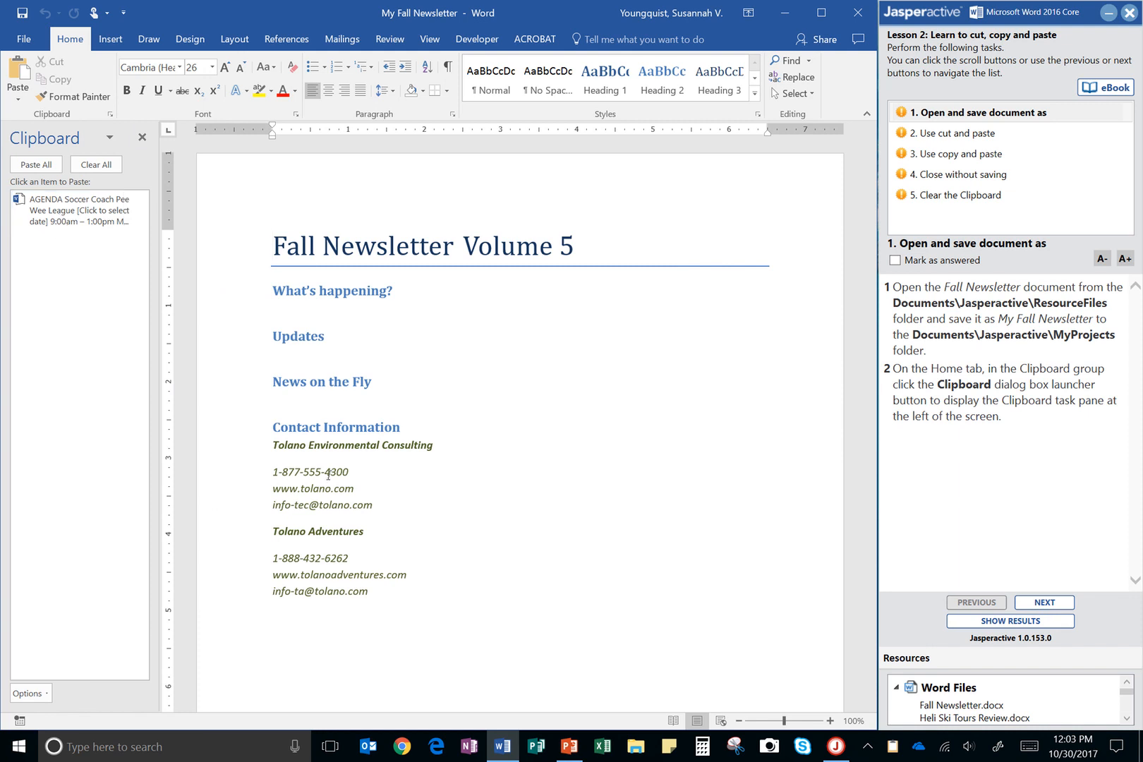
{"action": "left_click", "coordinate": [896, 261]}
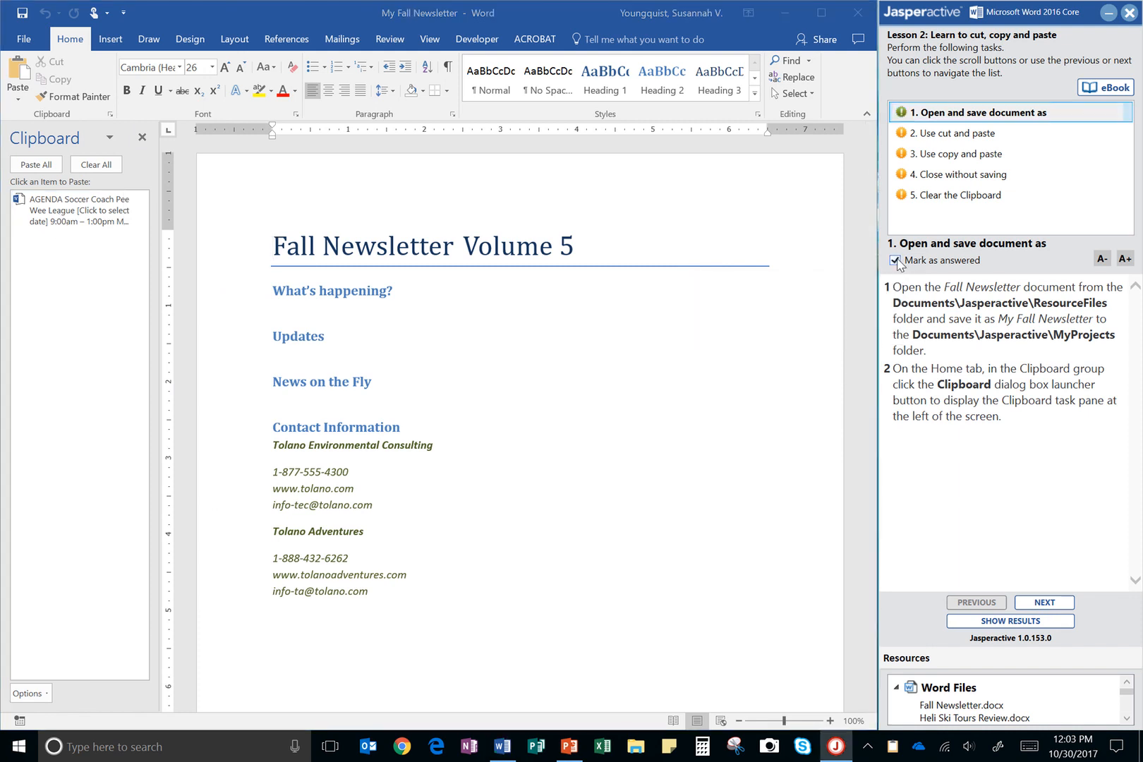
{"action": "left_click", "coordinate": [1043, 604]}
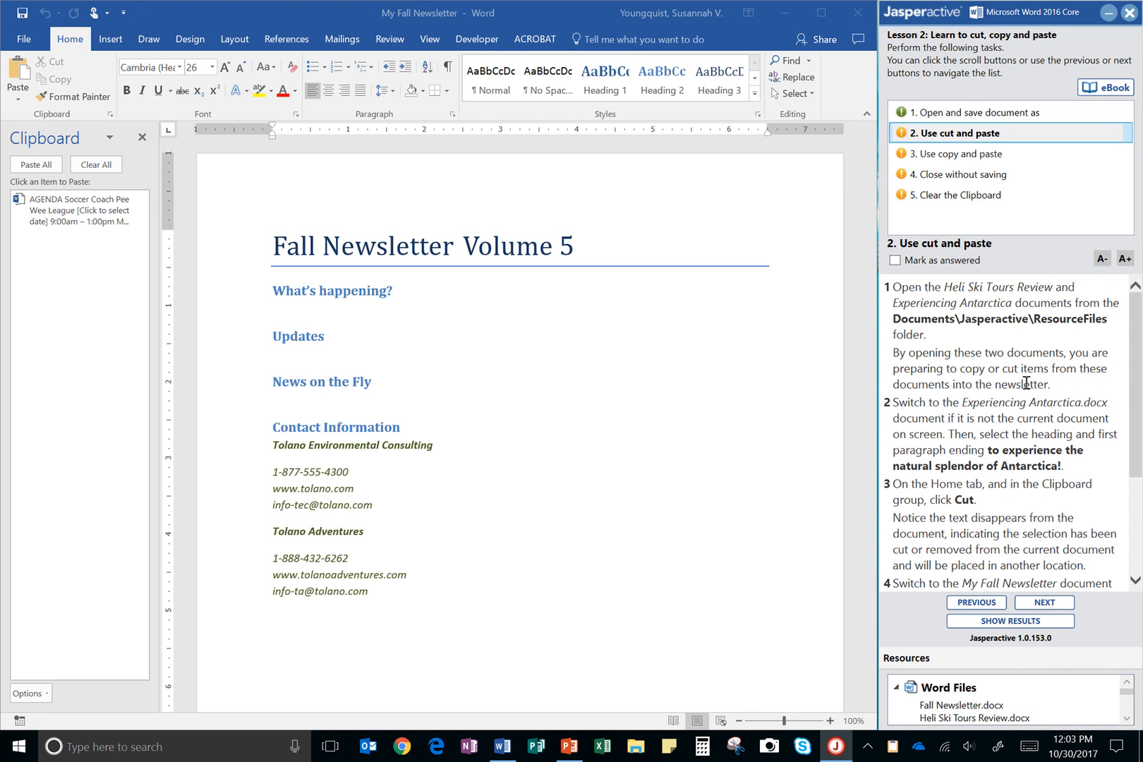
Step: Open the Heli Ski Tours Review document from the Documents\Jasperactive\ResourceFiles folder
{"action": "left_click", "coordinate": [27, 43]}
{"action": "left_click", "coordinate": [39, 120]}
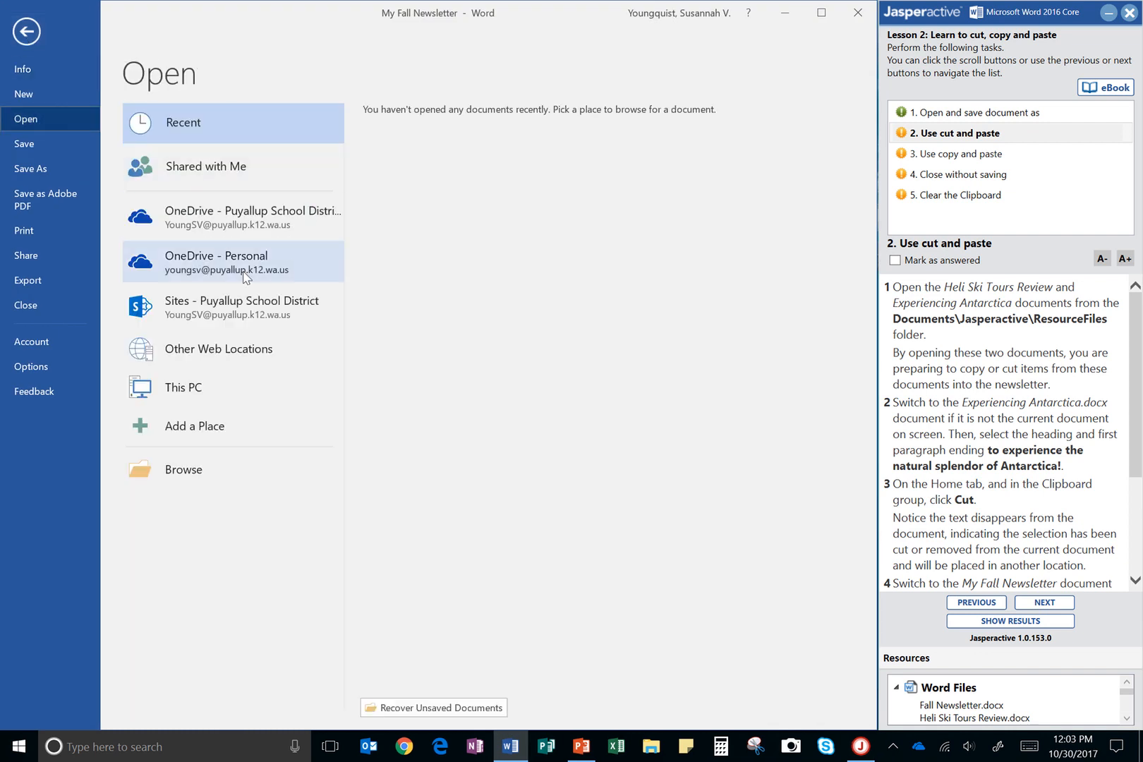
{"action": "left_click", "coordinate": [193, 469]}
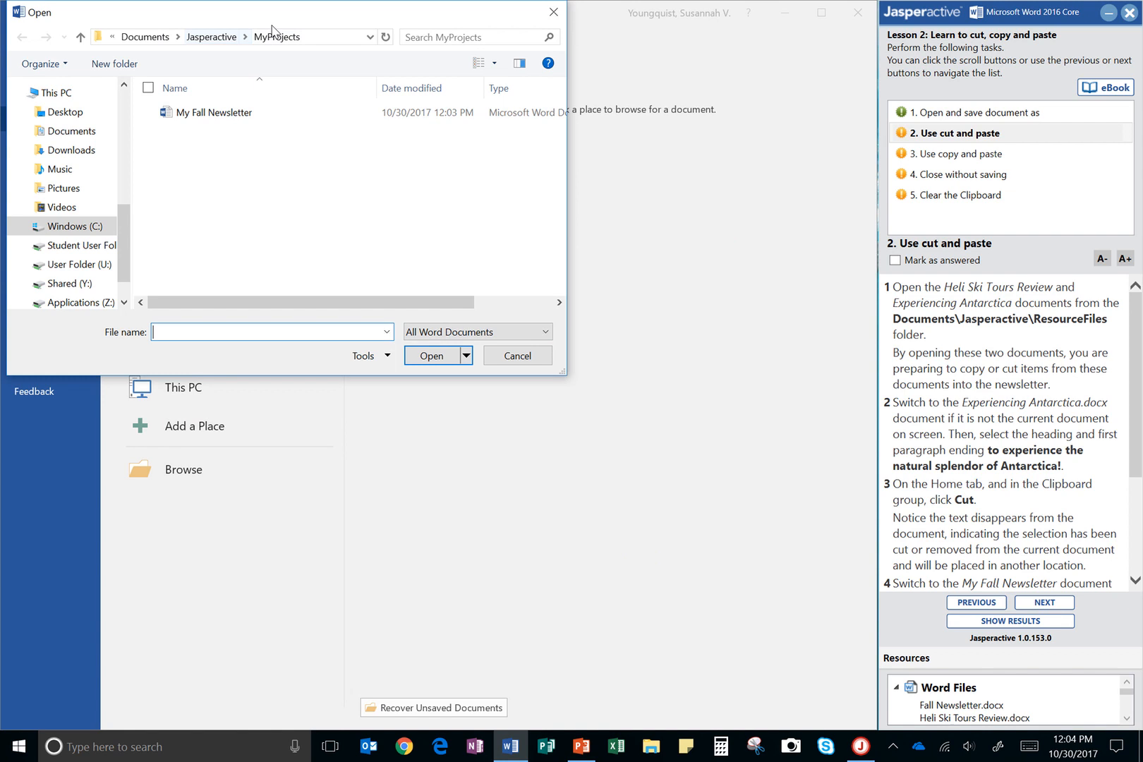
{"action": "left_click", "coordinate": [232, 38]}
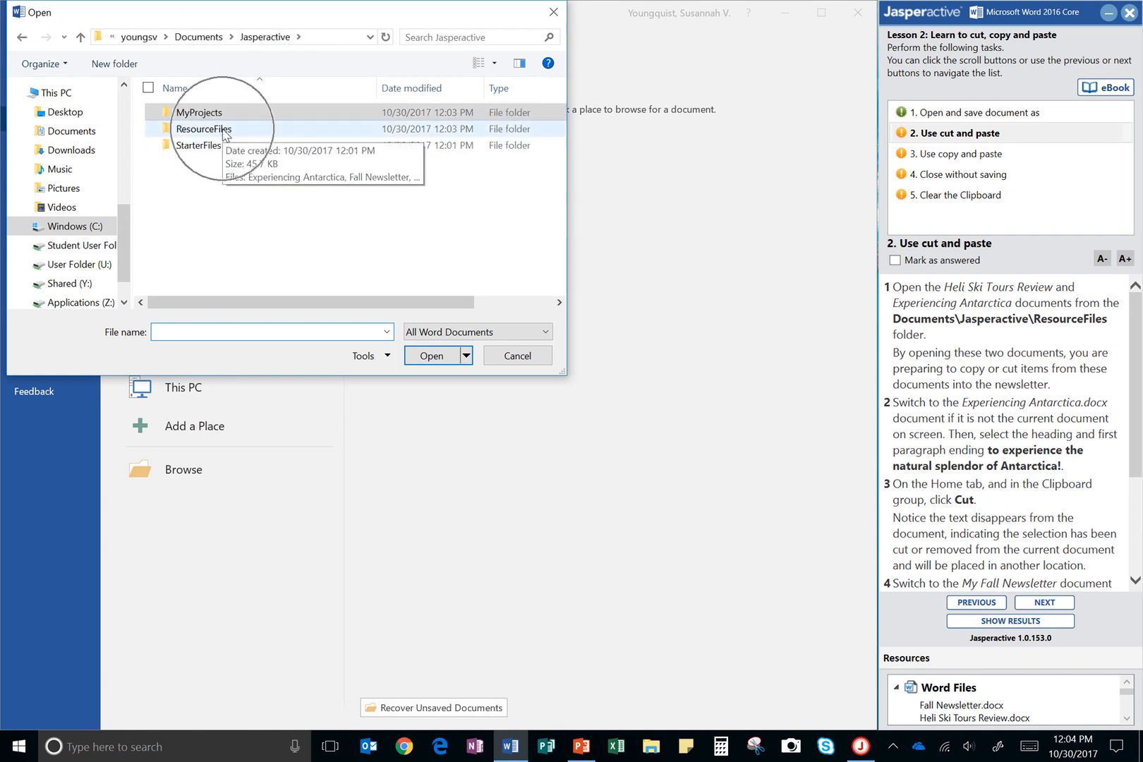
{"action": "double_click", "coordinate": [224, 134]}
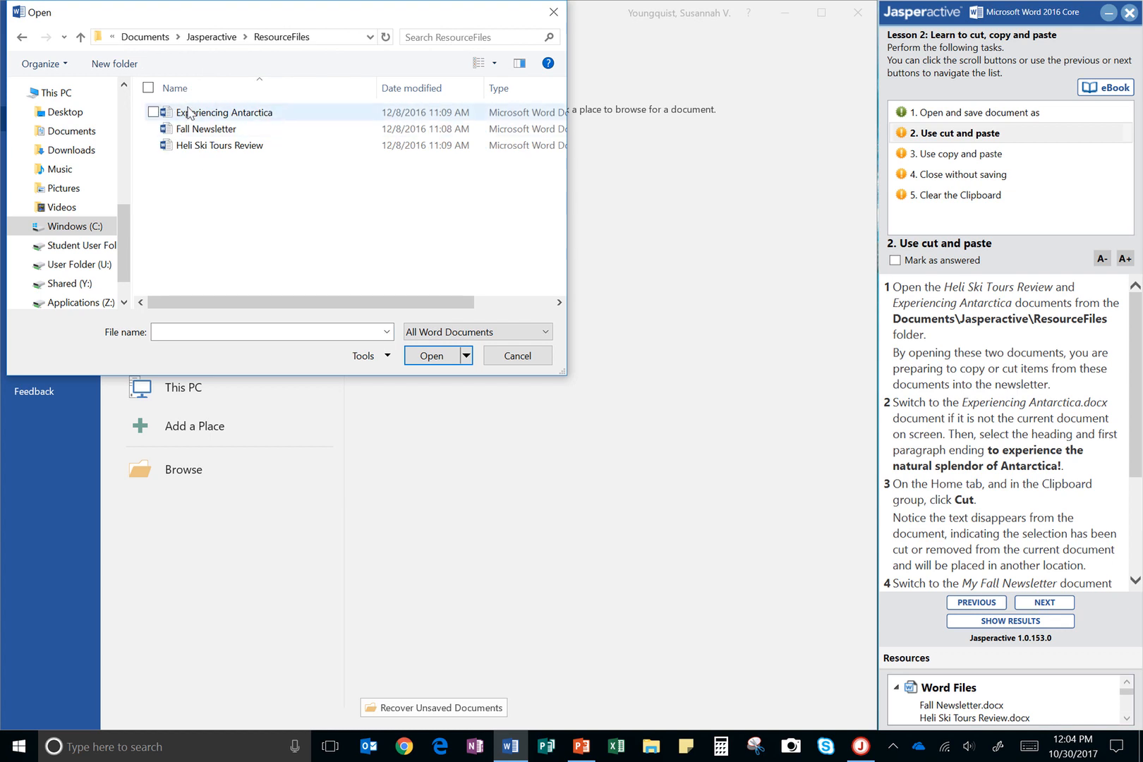
{"action": "left_click", "coordinate": [212, 146]}
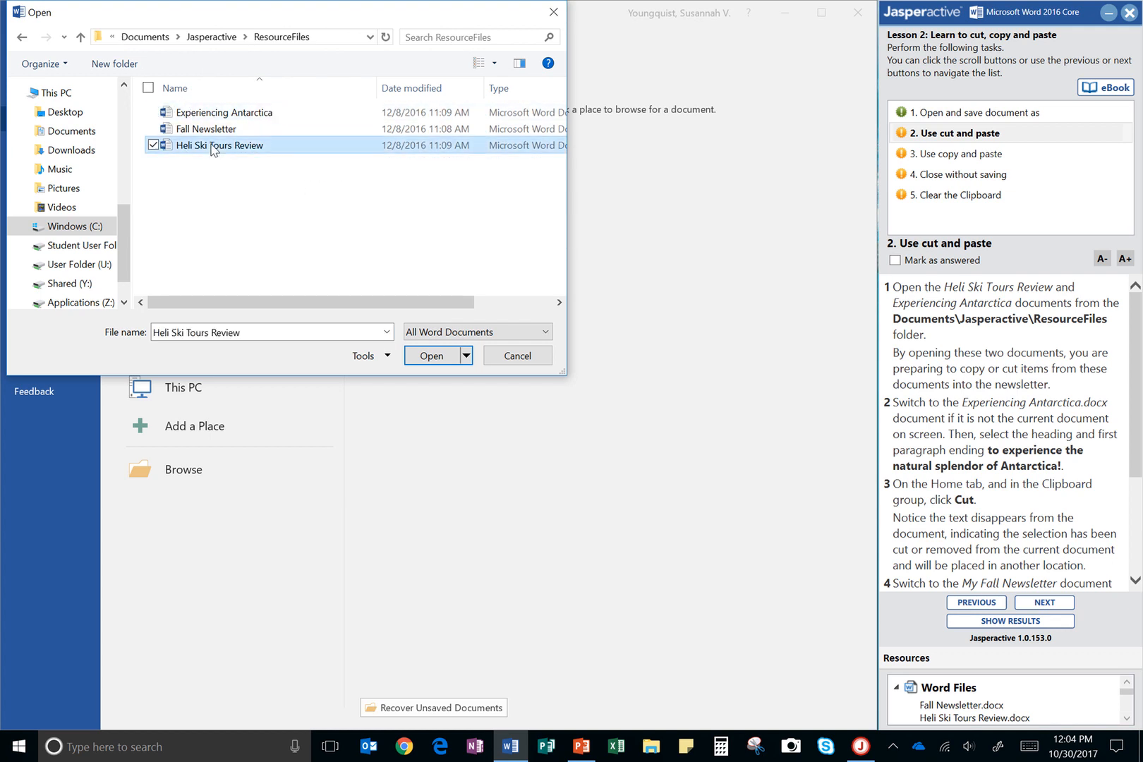
{"action": "left_click", "coordinate": [212, 116]}
{"action": "double_click", "coordinate": [222, 149]}
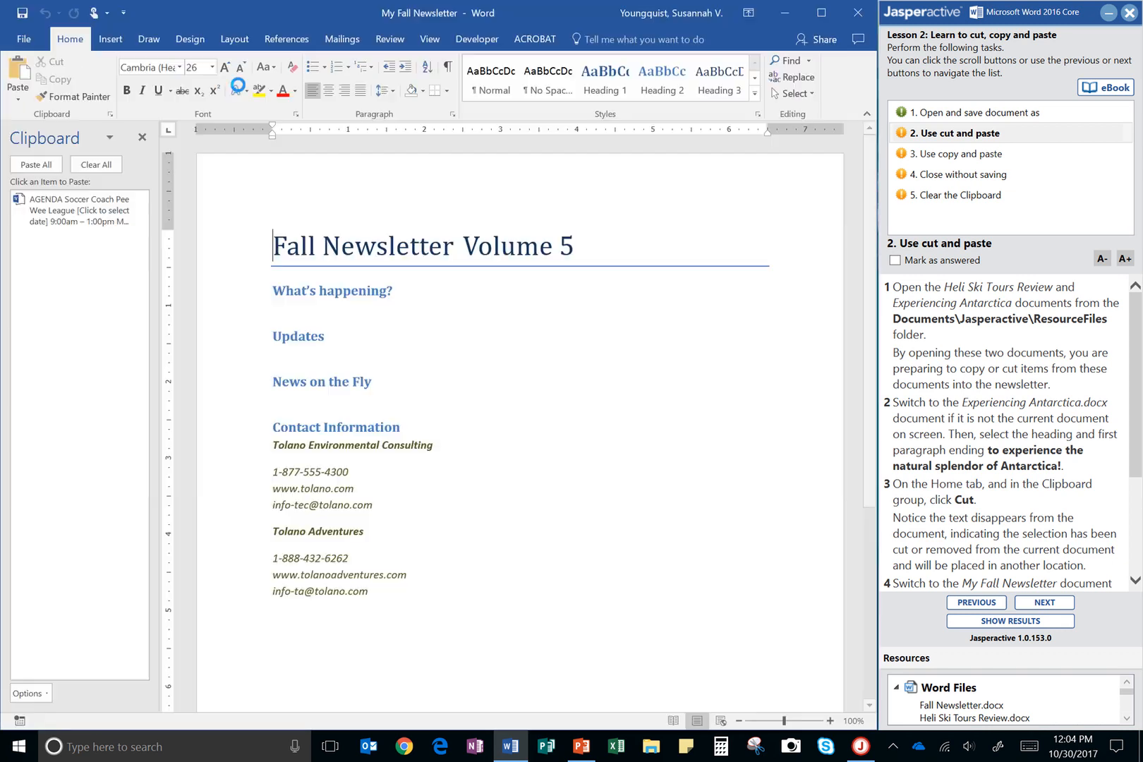
Step: Open the Experiencing Antarctica document from the same ResourceFiles folder
{"action": "left_click", "coordinate": [43, 40]}
{"action": "left_click", "coordinate": [65, 117]}
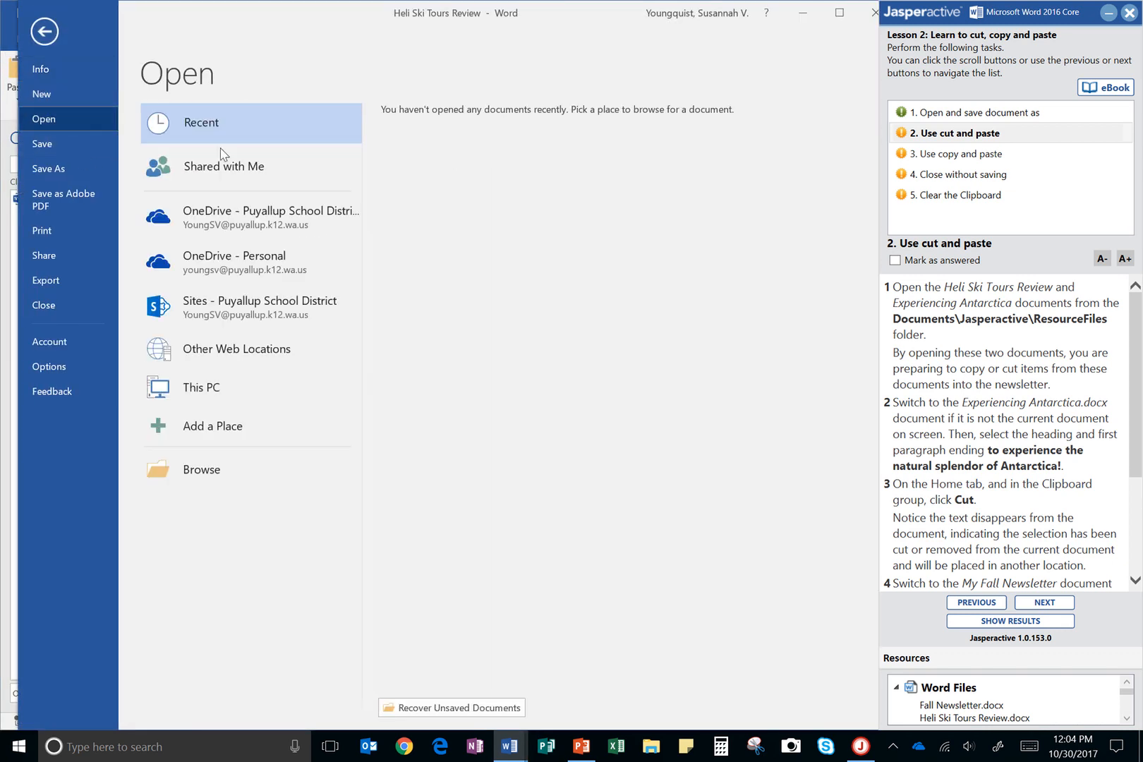
{"action": "left_click", "coordinate": [232, 471]}
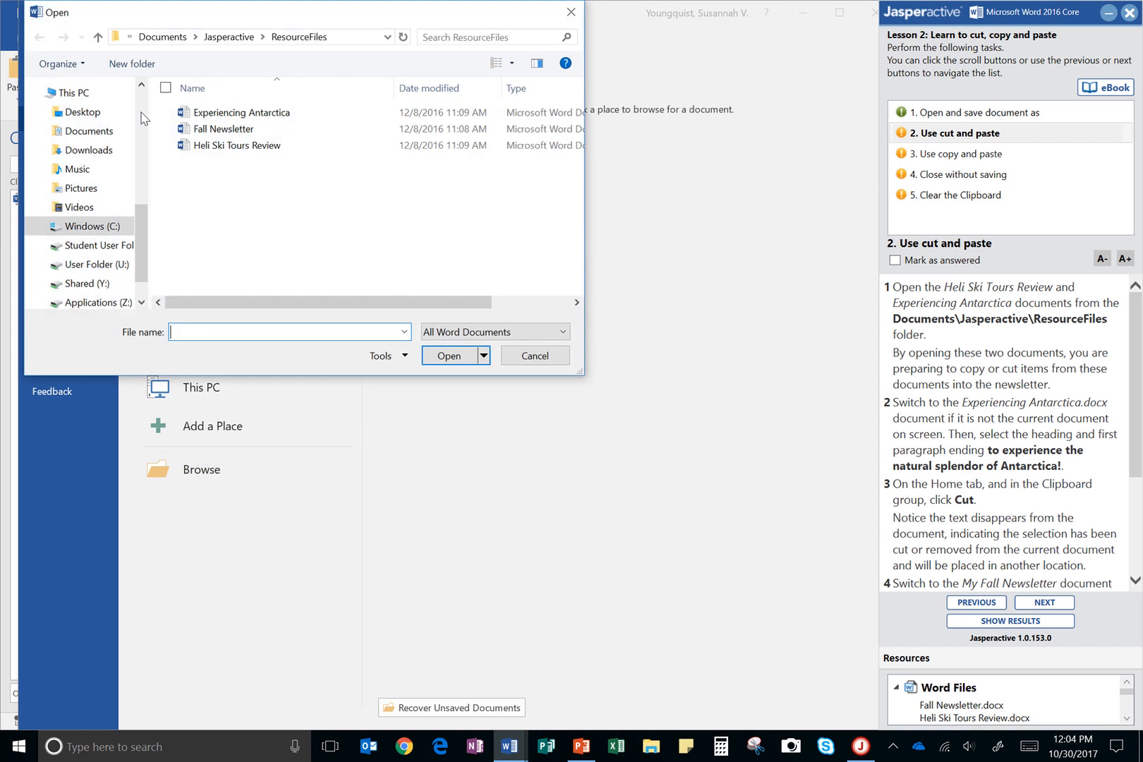
{"action": "double_click", "coordinate": [279, 114]}
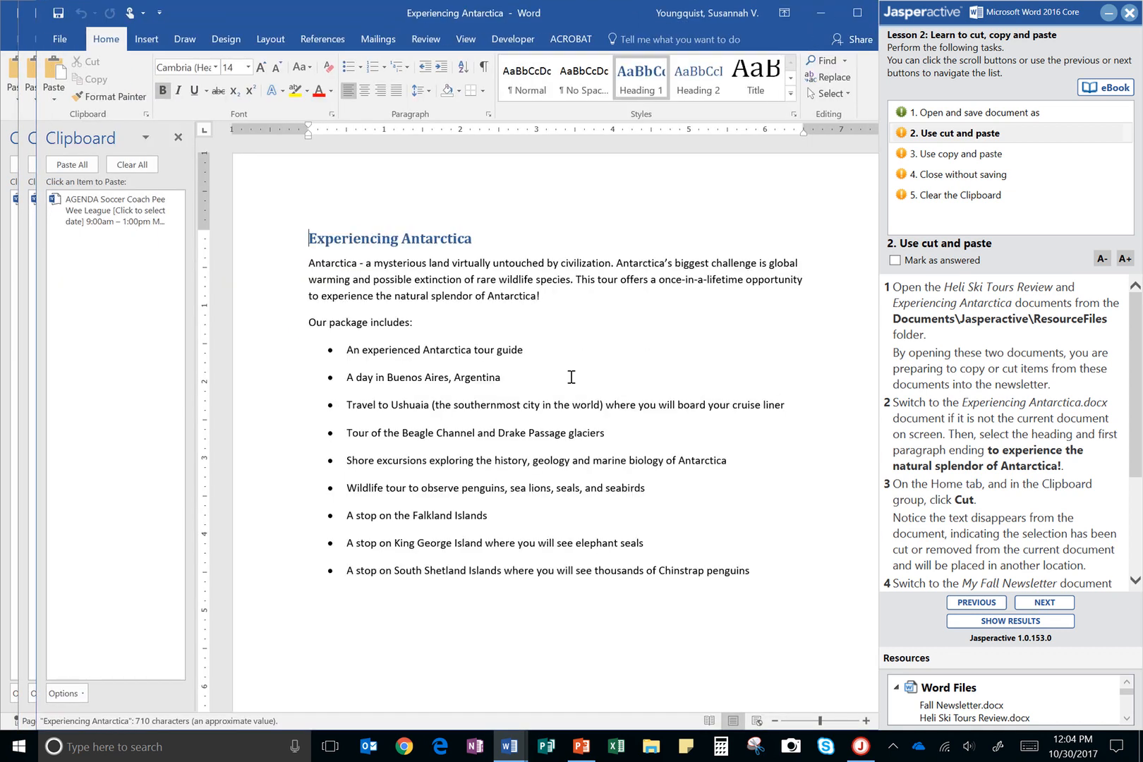
Step: Cut the Experiencing Antarctica heading and its first paragraph, ending with "to experience the natural splendor of Antarctica!", from the document
{"action": "mouse_move", "coordinate": [507, 752]}
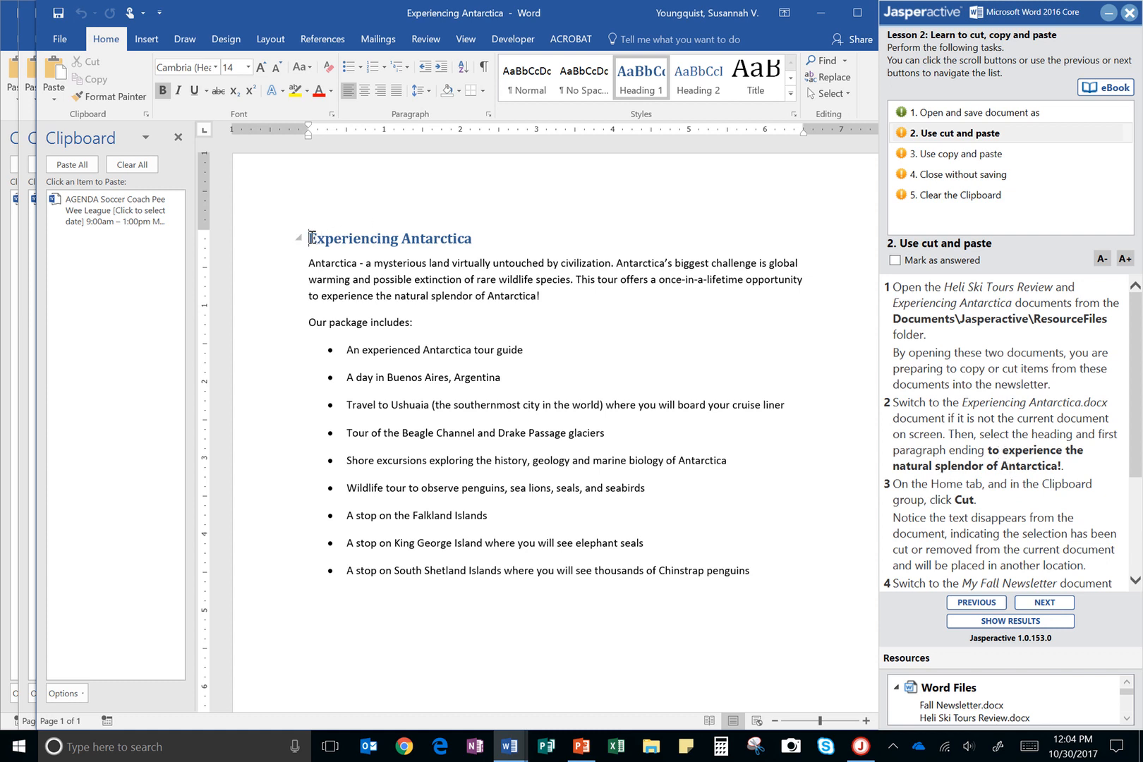
{"action": "left_click_drag", "start_coordinate": [309, 239], "coordinate": [543, 296]}
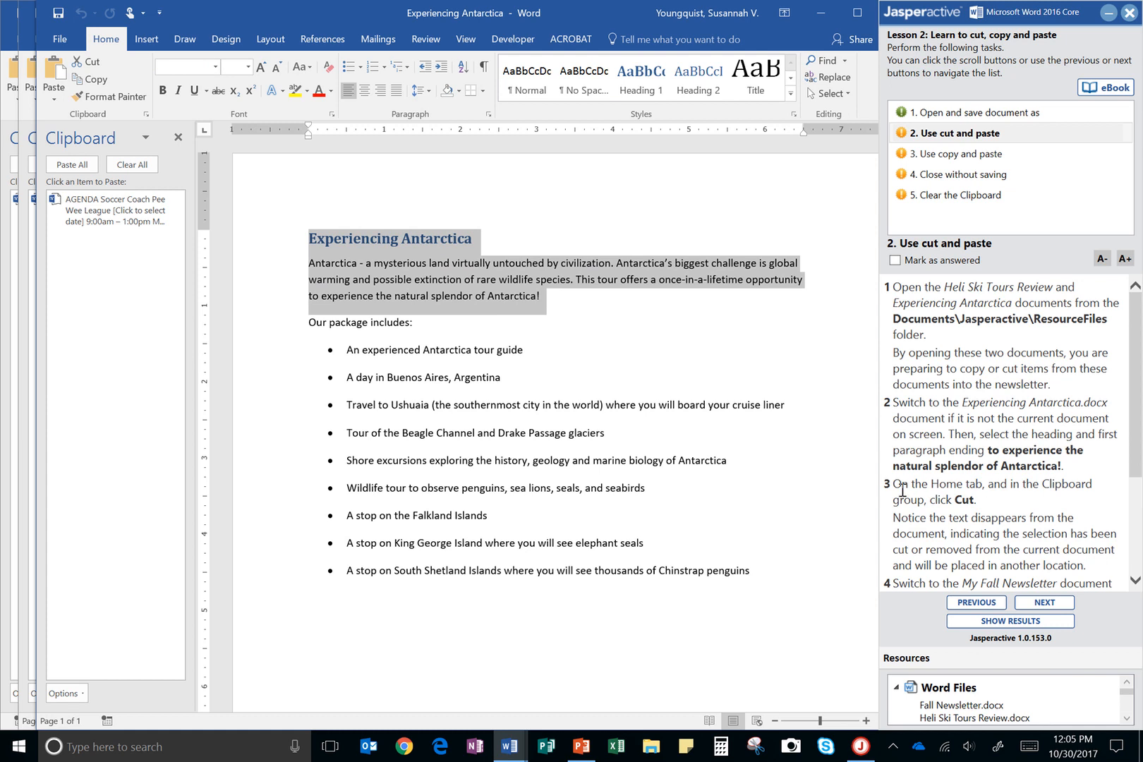
{"action": "key", "text": "ctrl"}
{"action": "key", "text": "ctrl"}
{"action": "left_click", "coordinate": [97, 60]}
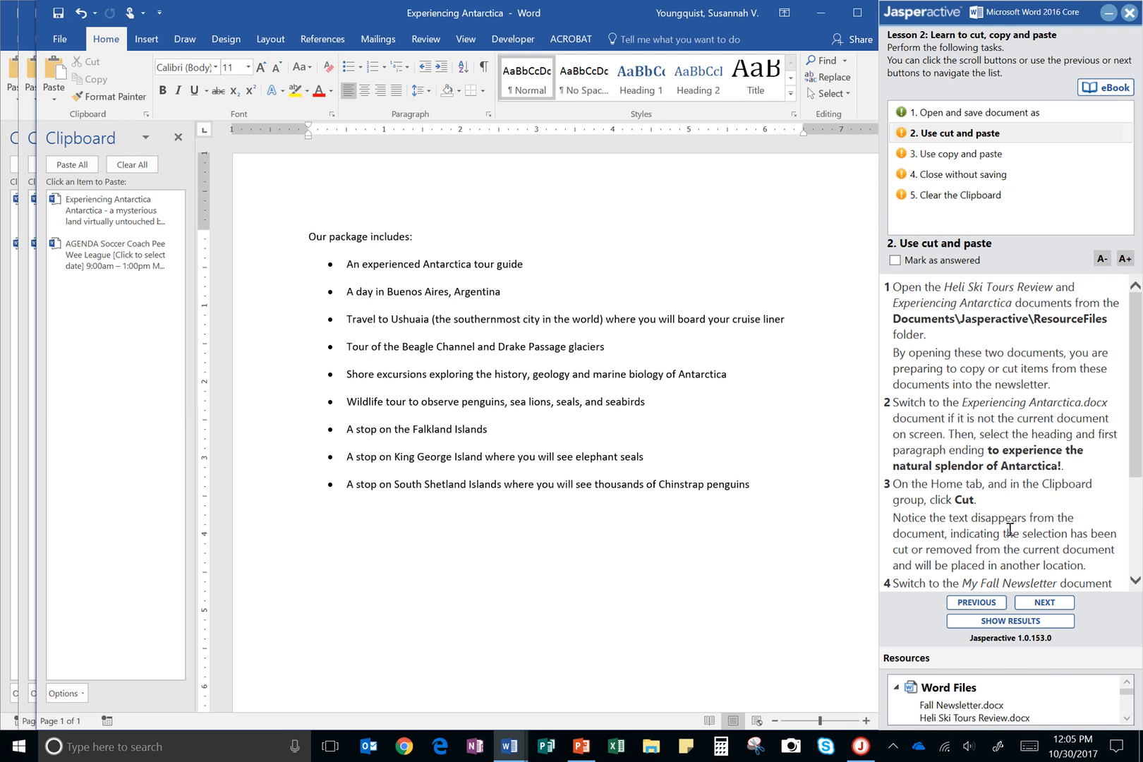
Step: Paste the cut Experiencing Antarctica text into the blank line below "What's happening?" in the My Fall Newsletter document
{"action": "scroll", "coordinate": [1007, 531], "scroll_direction": "down", "scroll_amount": 1}
{"action": "scroll", "coordinate": [1013, 438], "scroll_direction": "down", "scroll_amount": 1}
{"action": "scroll", "coordinate": [1014, 438], "scroll_direction": "down", "scroll_amount": 1}
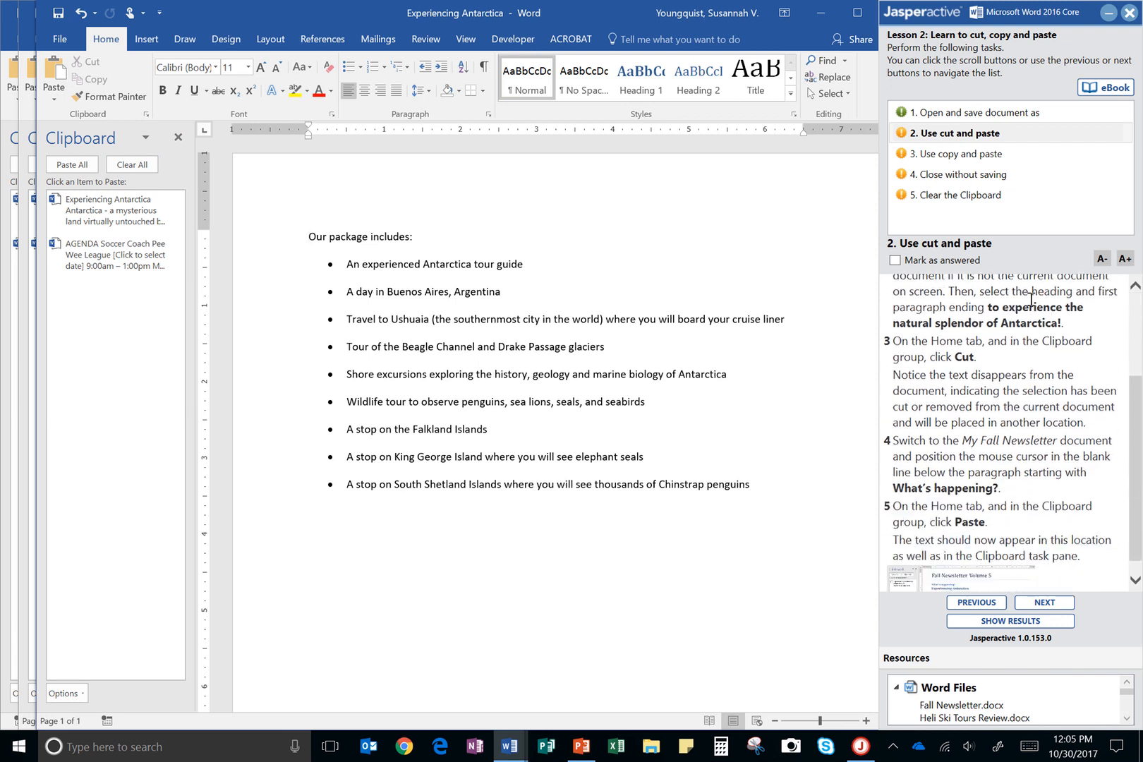
{"action": "scroll", "coordinate": [1016, 318], "scroll_direction": "down", "scroll_amount": 1}
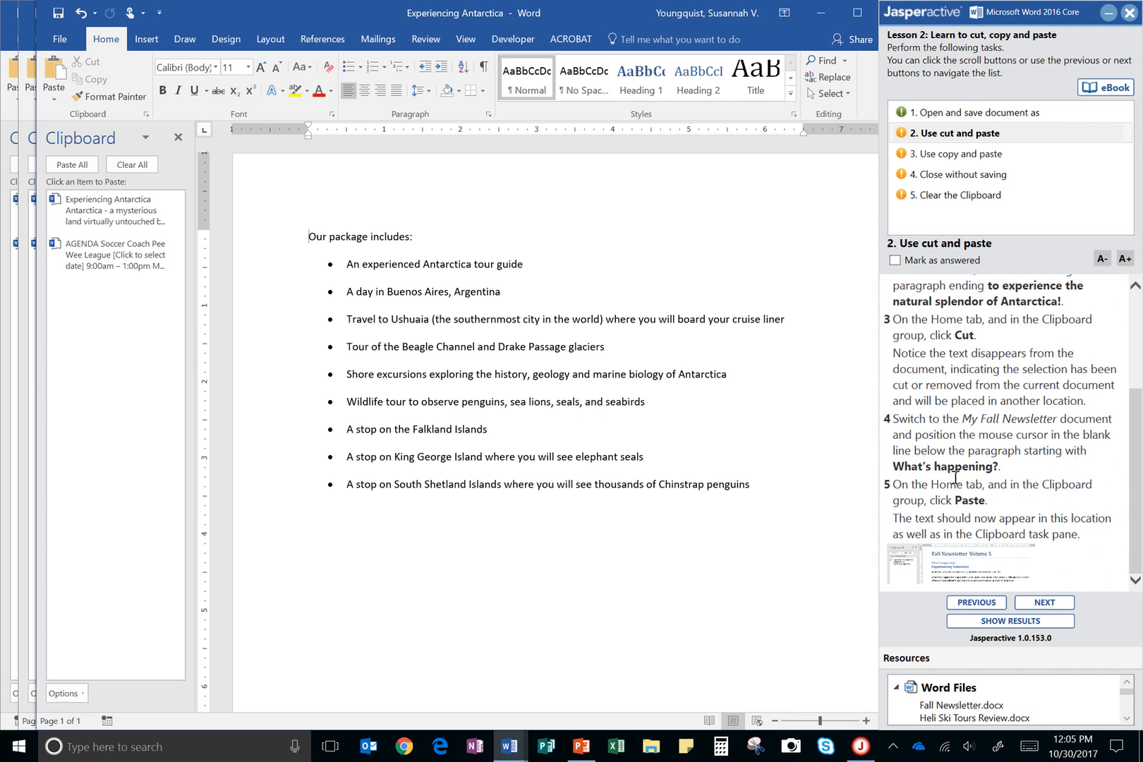
{"action": "mouse_move", "coordinate": [515, 751]}
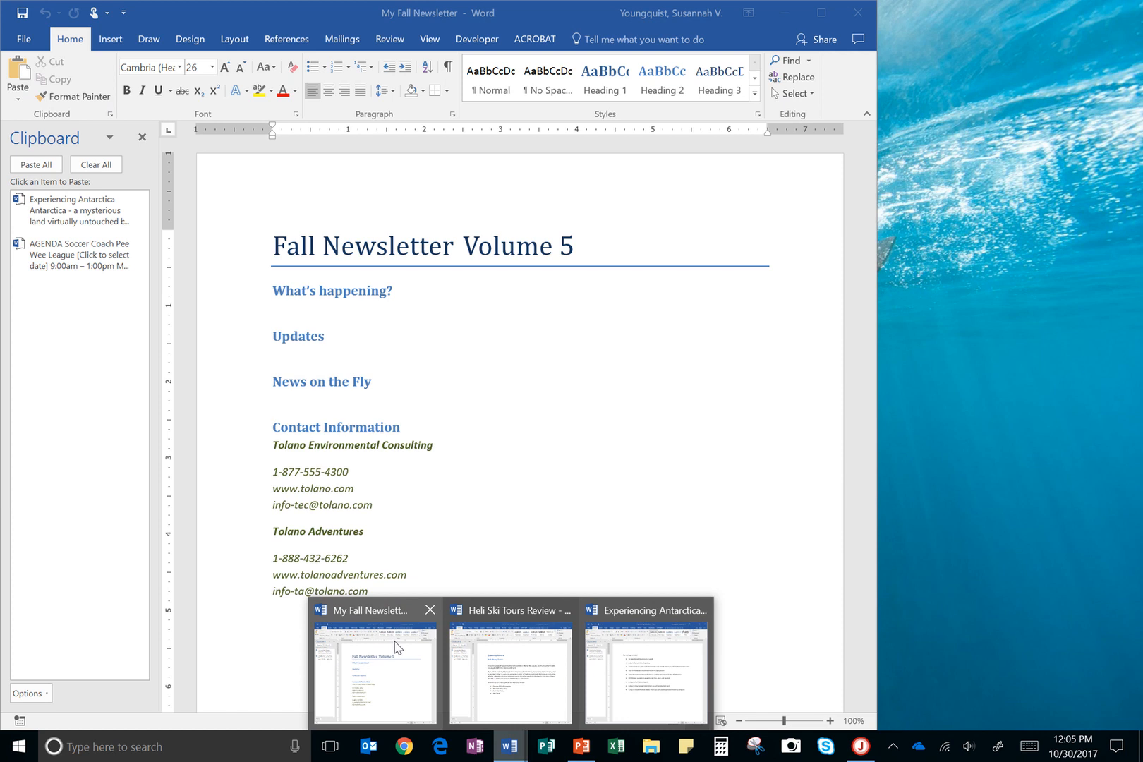
{"action": "left_click", "coordinate": [396, 647]}
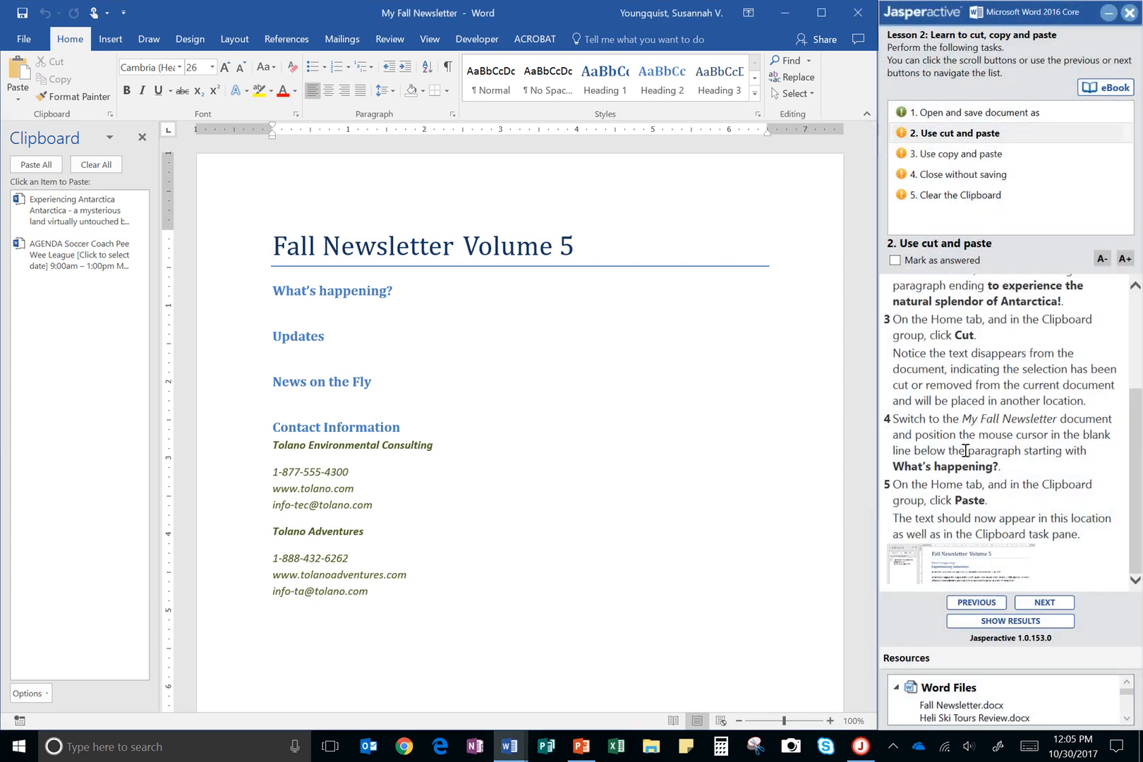
{"action": "left_click", "coordinate": [294, 309]}
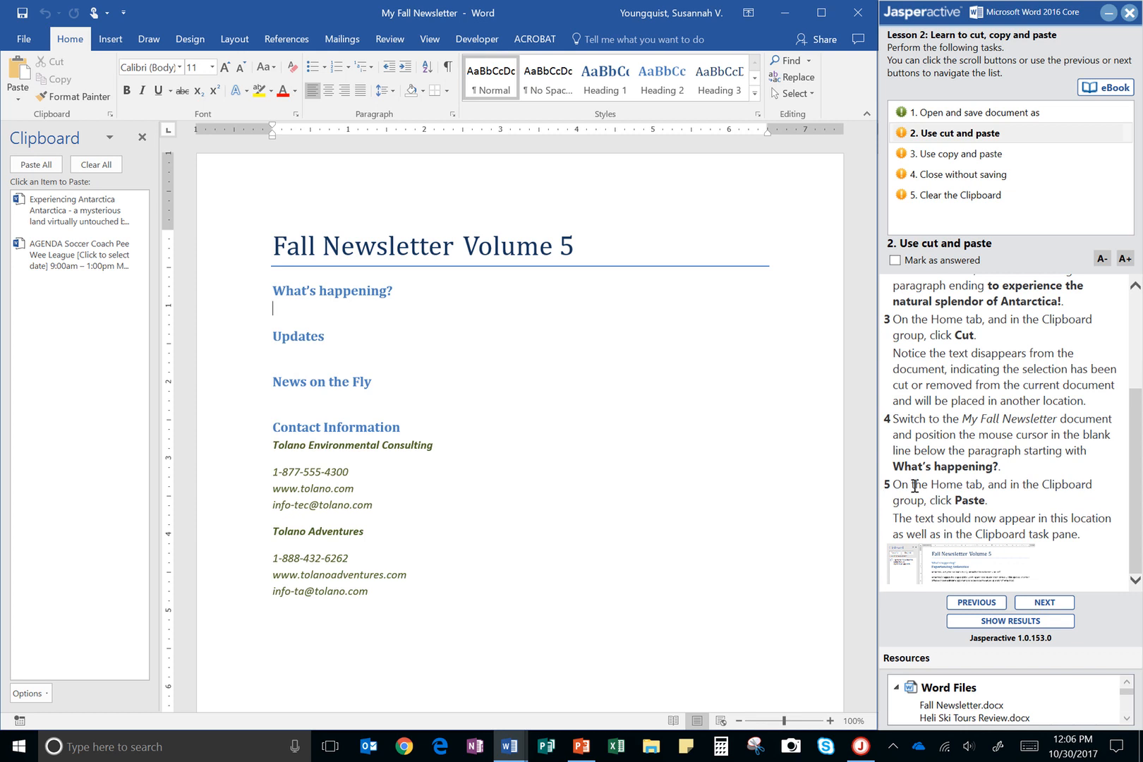
{"action": "left_click", "coordinate": [14, 69]}
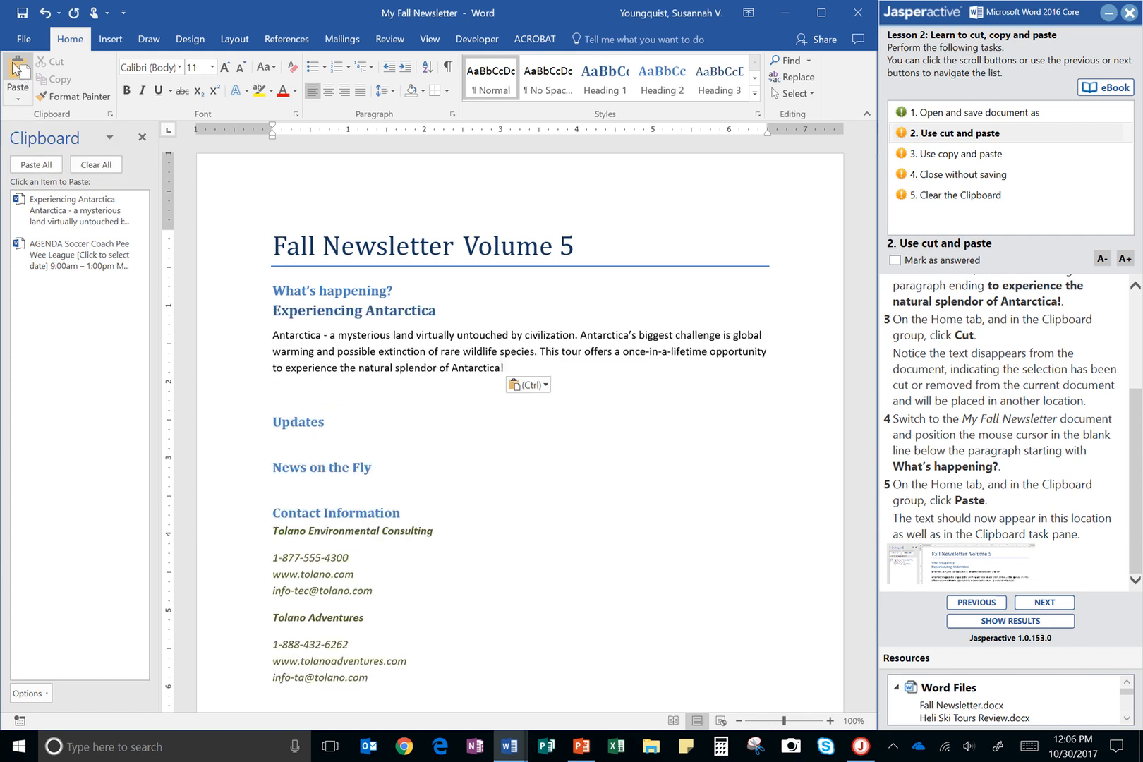
Step: Mark task 2, Use cut and paste, as answered and advance to task 3
{"action": "left_click", "coordinate": [1139, 429]}
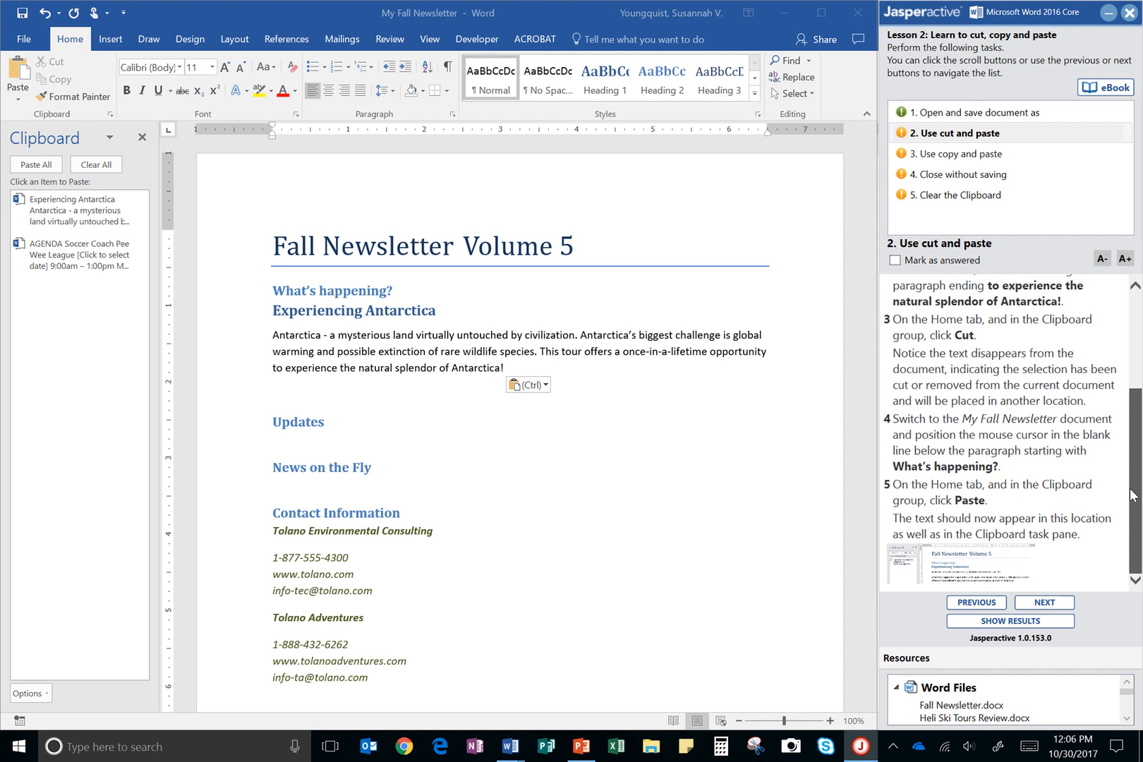
{"action": "left_click", "coordinate": [895, 261]}
{"action": "left_click", "coordinate": [1048, 604]}
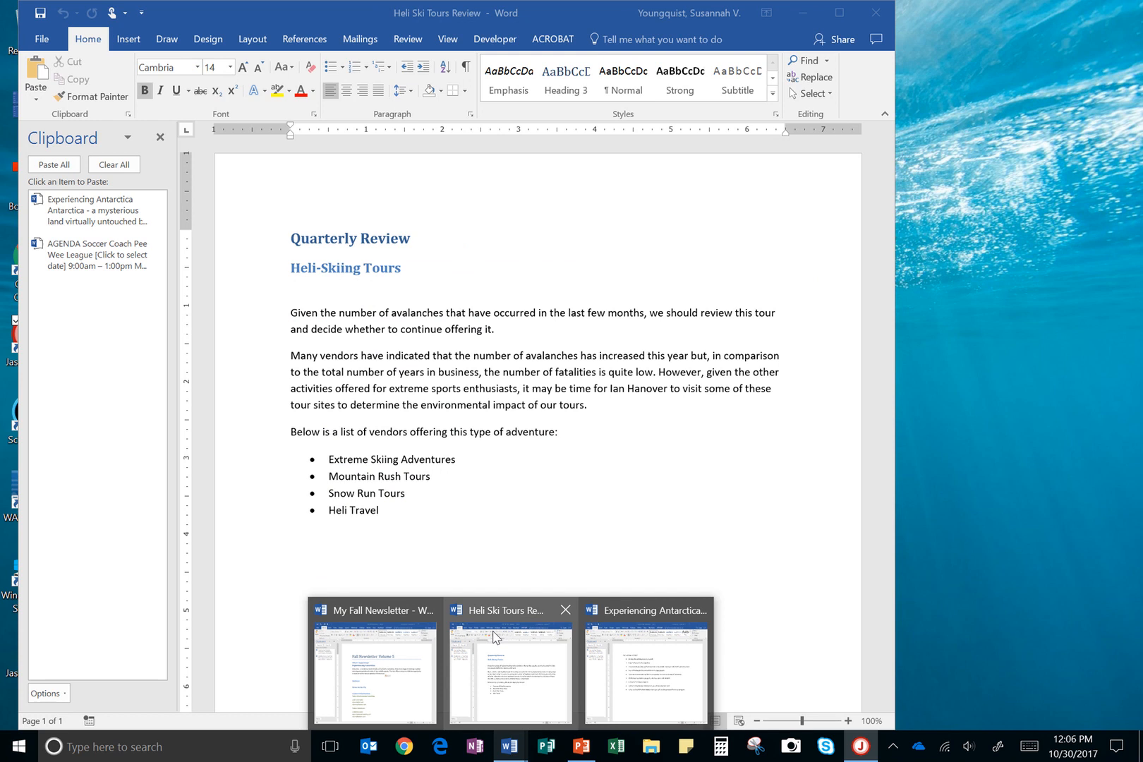
Step: Copy the text in Heli Ski Tours Review from the Heli-Skiing Tours heading through the paragraph ending "the environmental impact of our tours"
{"action": "left_click", "coordinate": [496, 638]}
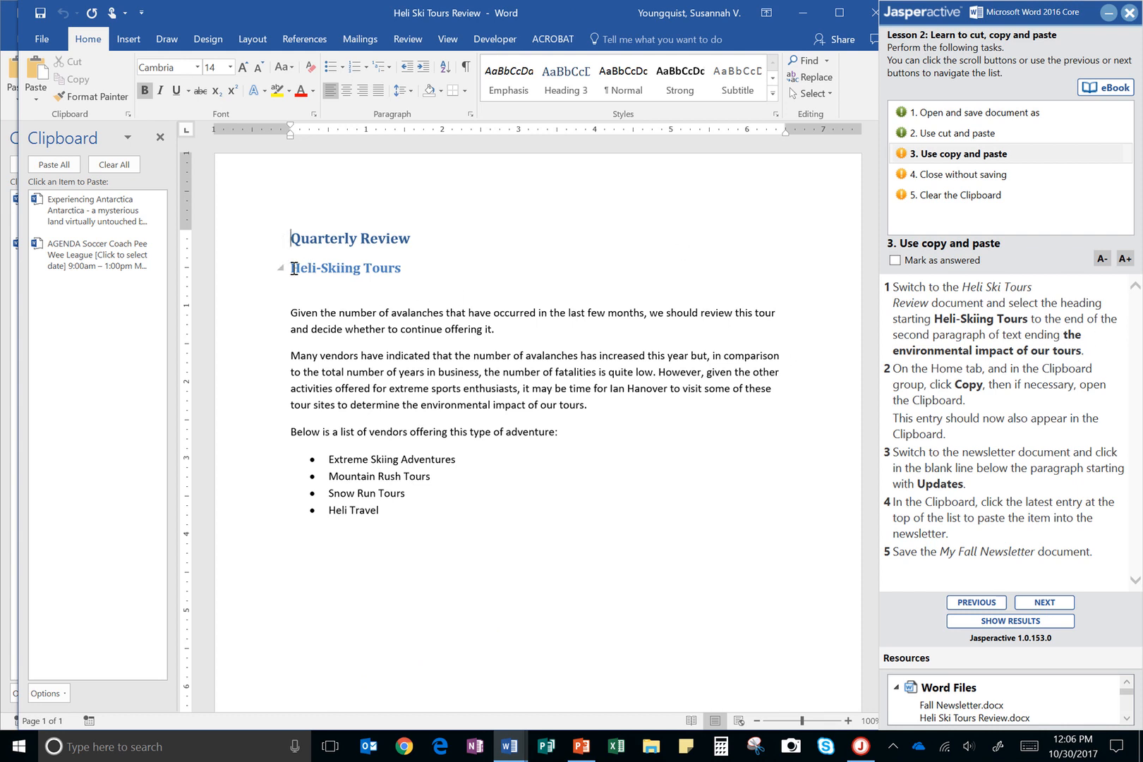
{"action": "left_click_drag", "start_coordinate": [293, 269], "coordinate": [588, 409]}
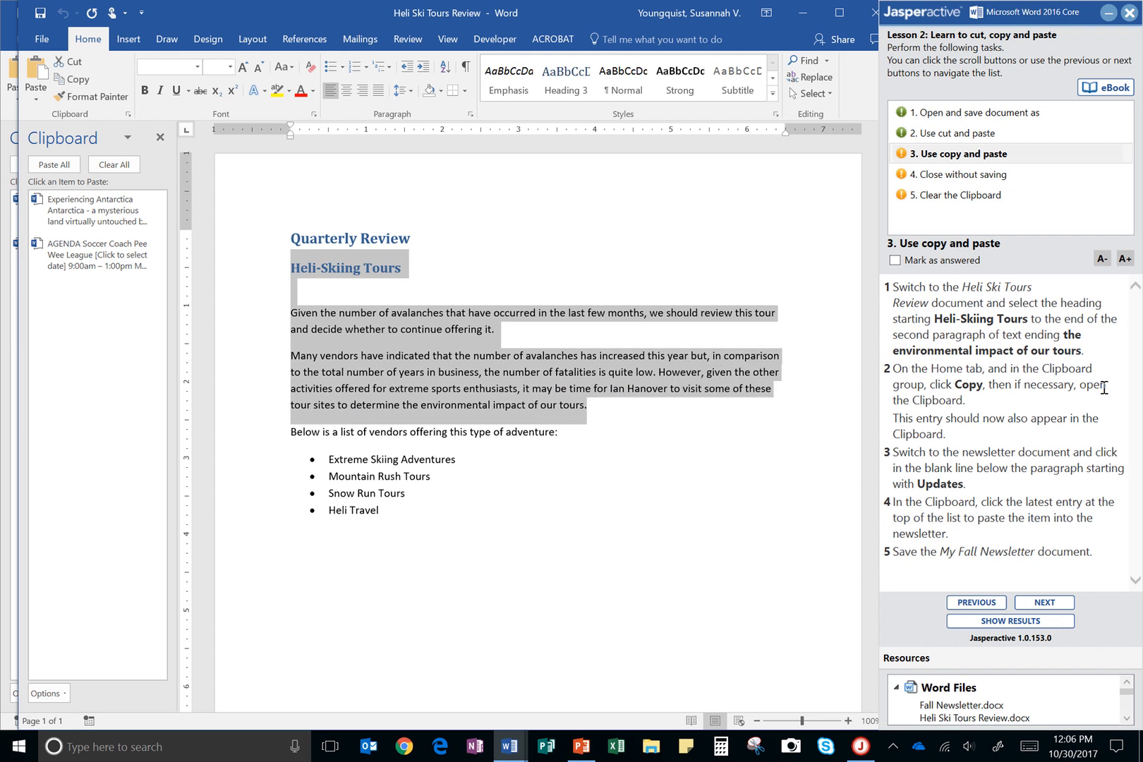
{"action": "left_click", "coordinate": [77, 83]}
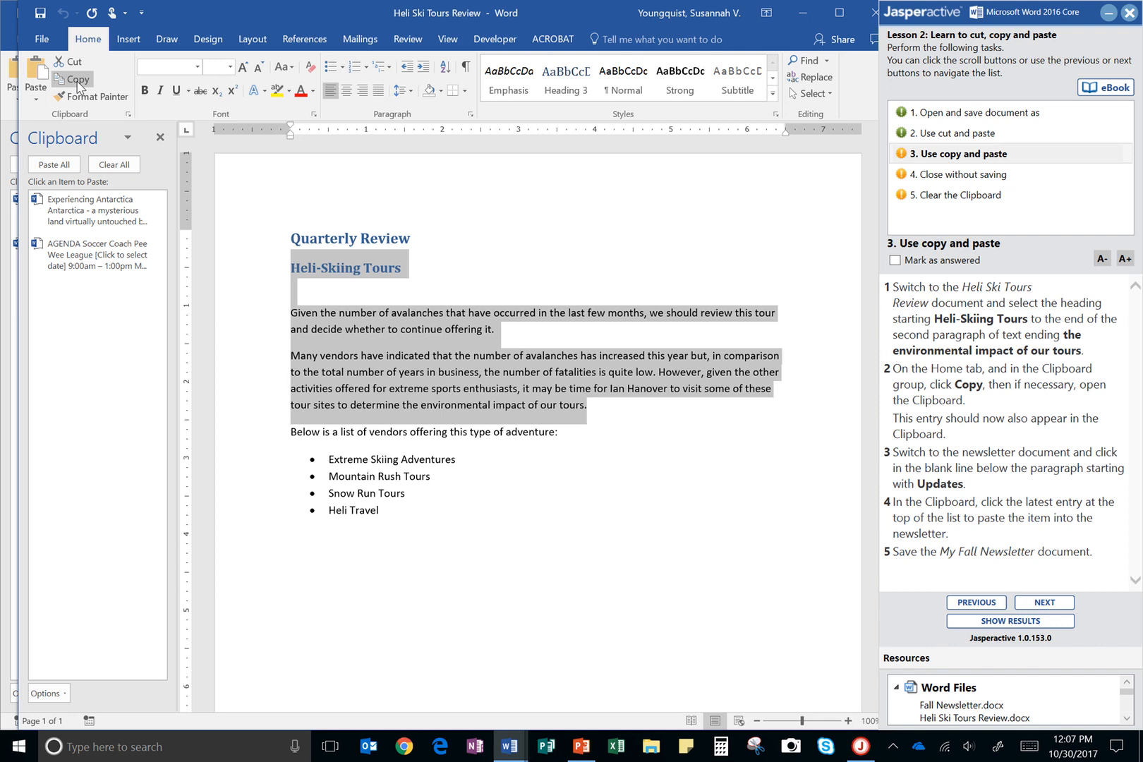
{"action": "key", "text": "ctrl"}
{"action": "key", "text": "ctrl"}
{"action": "left_click", "coordinate": [78, 81]}
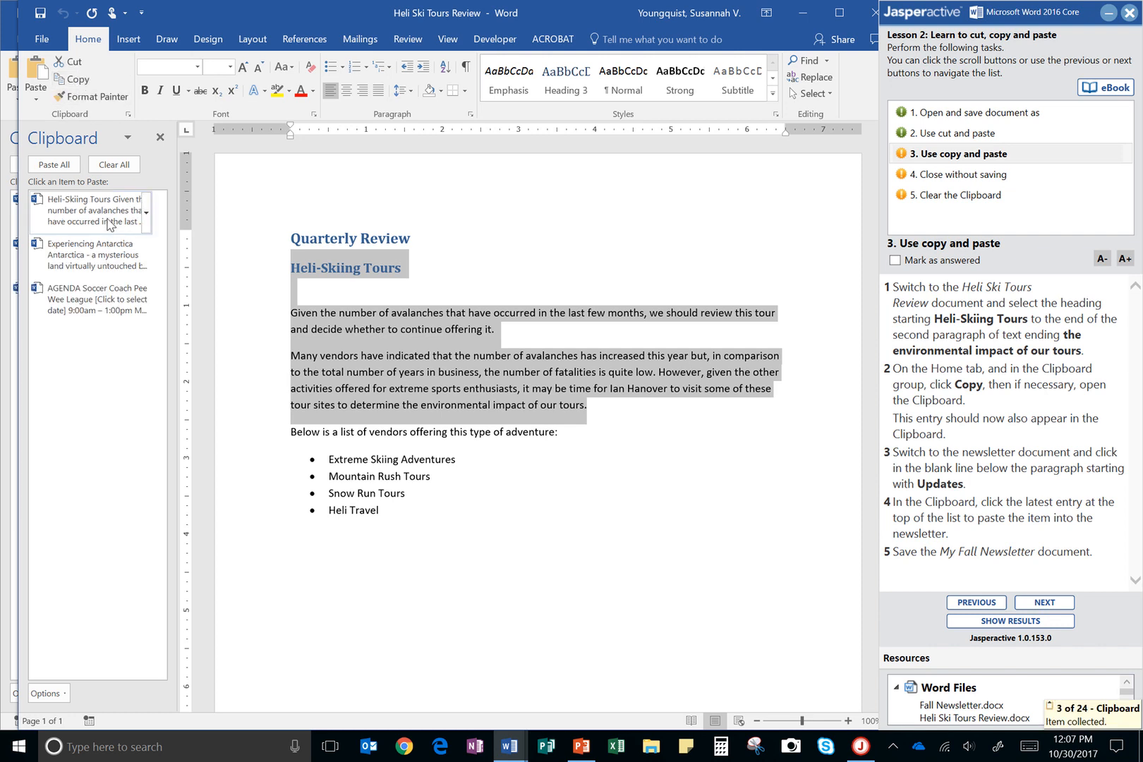
{"action": "key", "text": "ctrl"}
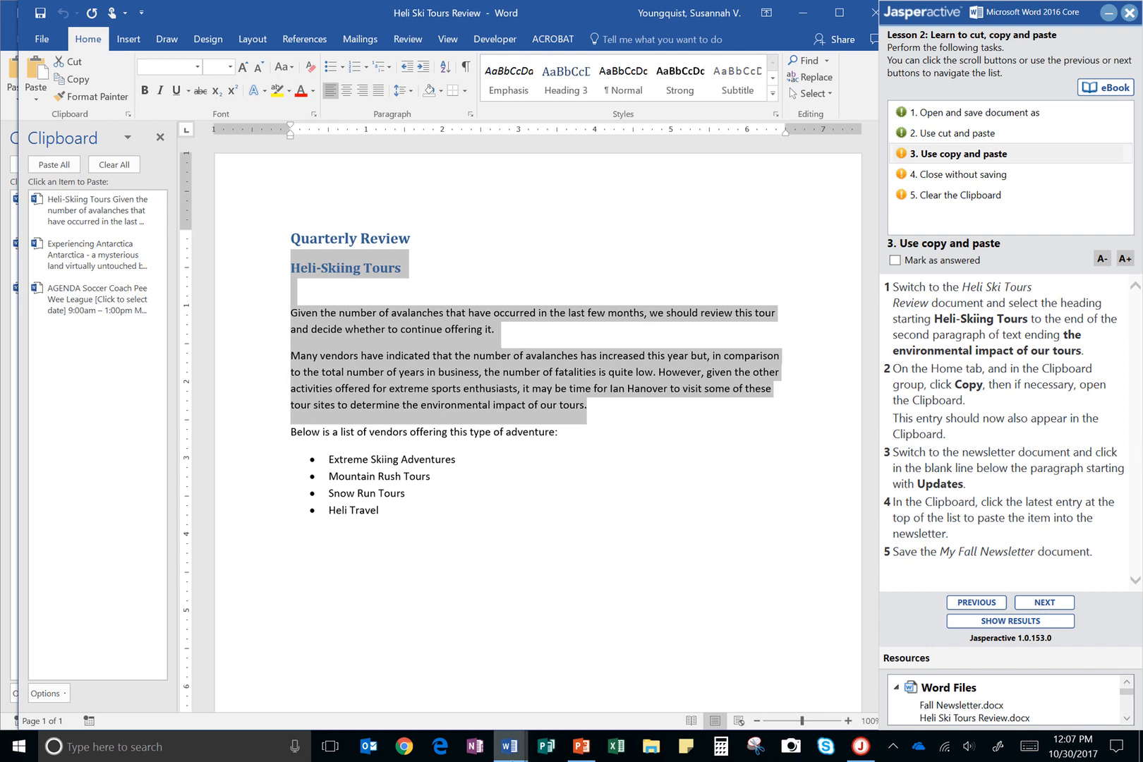
Step: Paste the latest Clipboard entry, Heli-Skiing Tours, into the blank line below Updates in the My Fall Newsletter document
{"action": "mouse_move", "coordinate": [509, 742]}
{"action": "left_click", "coordinate": [379, 695]}
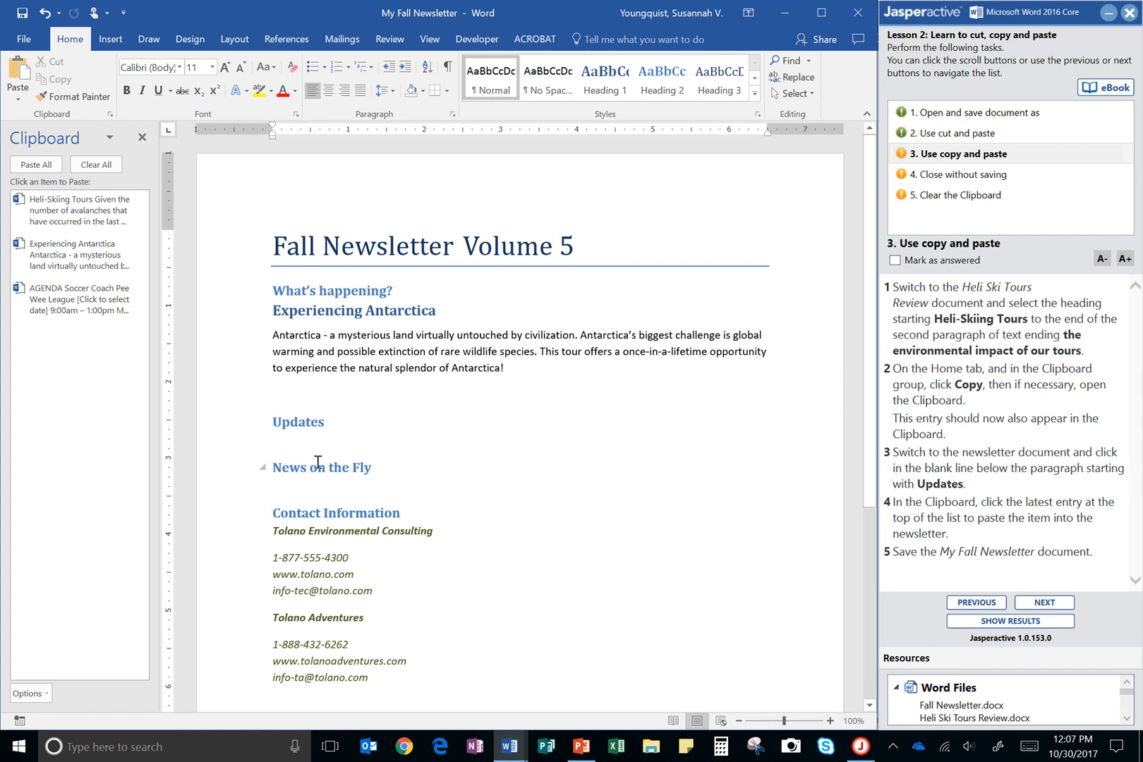
{"action": "left_click", "coordinate": [305, 443]}
{"action": "left_click", "coordinate": [62, 205]}
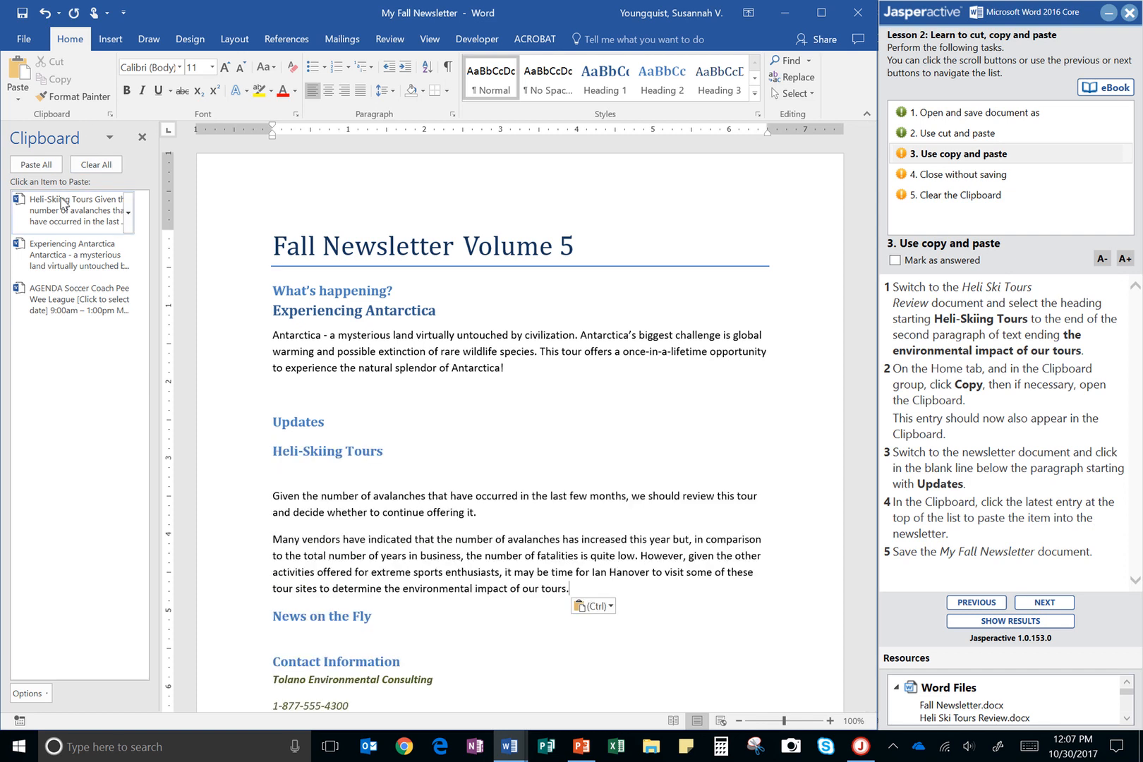
{"action": "key", "text": "ctrl"}
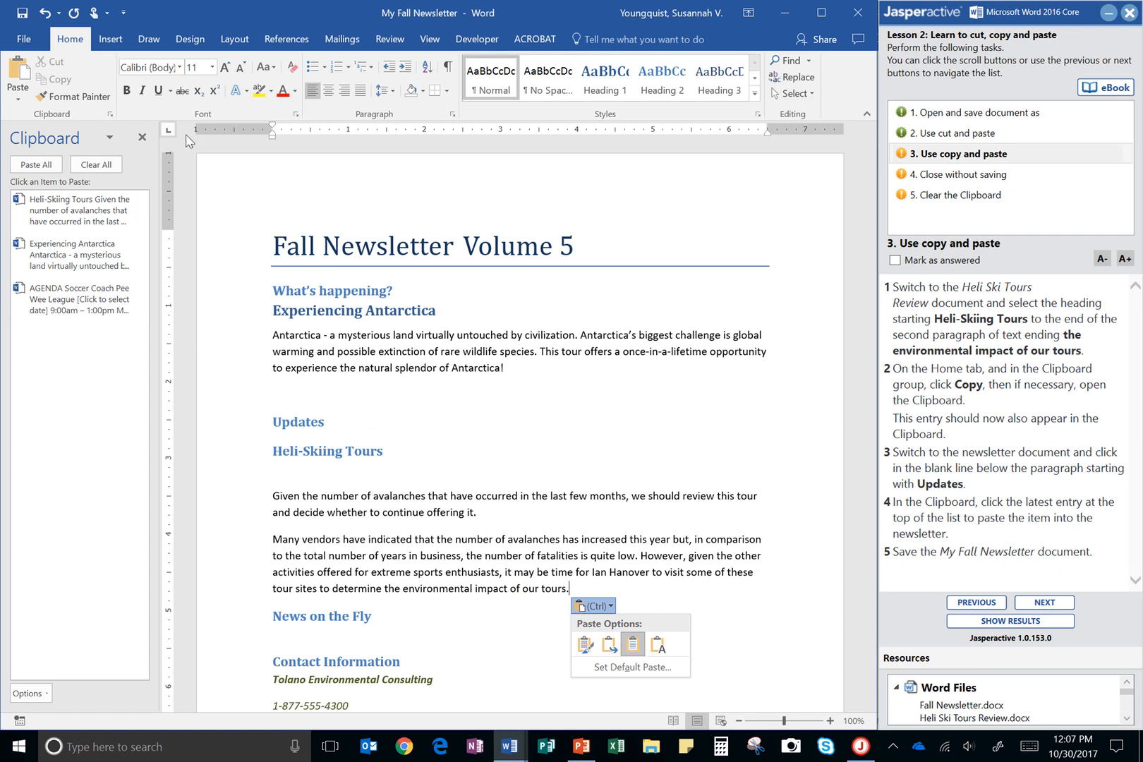
Step: Save the My Fall Newsletter document and finish task 3 by marking it as answered and advancing to task 4
{"action": "left_click", "coordinate": [19, 40]}
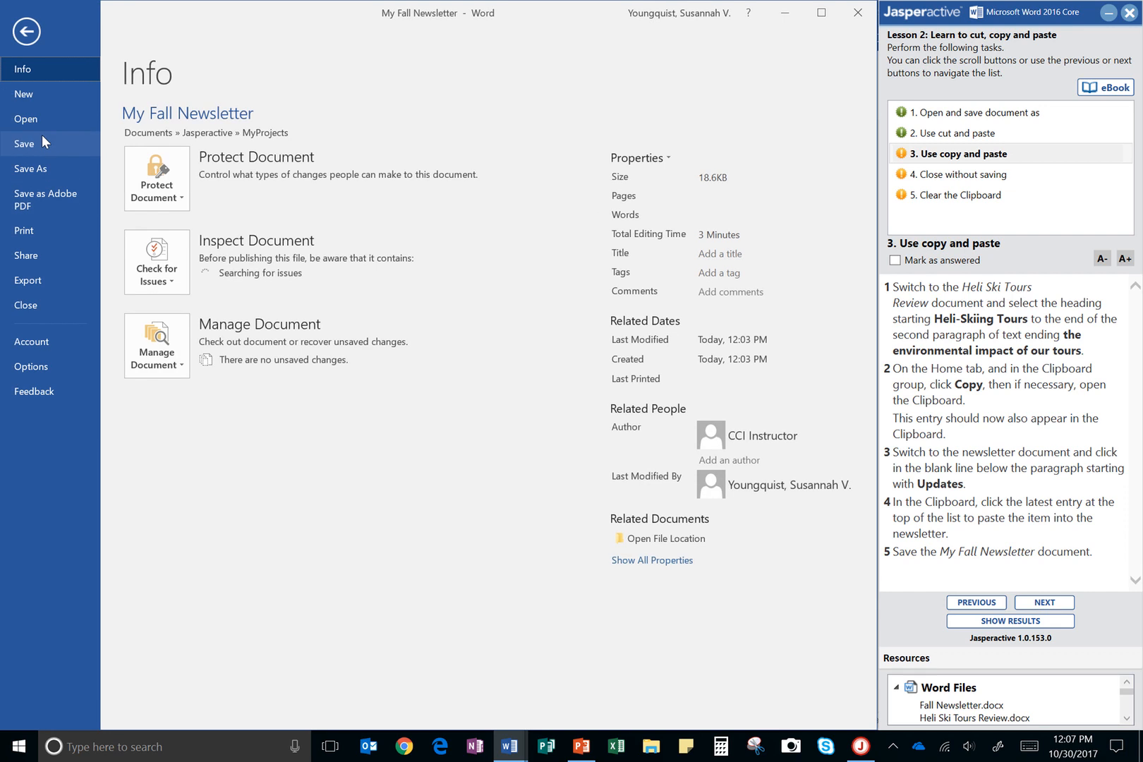
{"action": "left_click", "coordinate": [42, 138]}
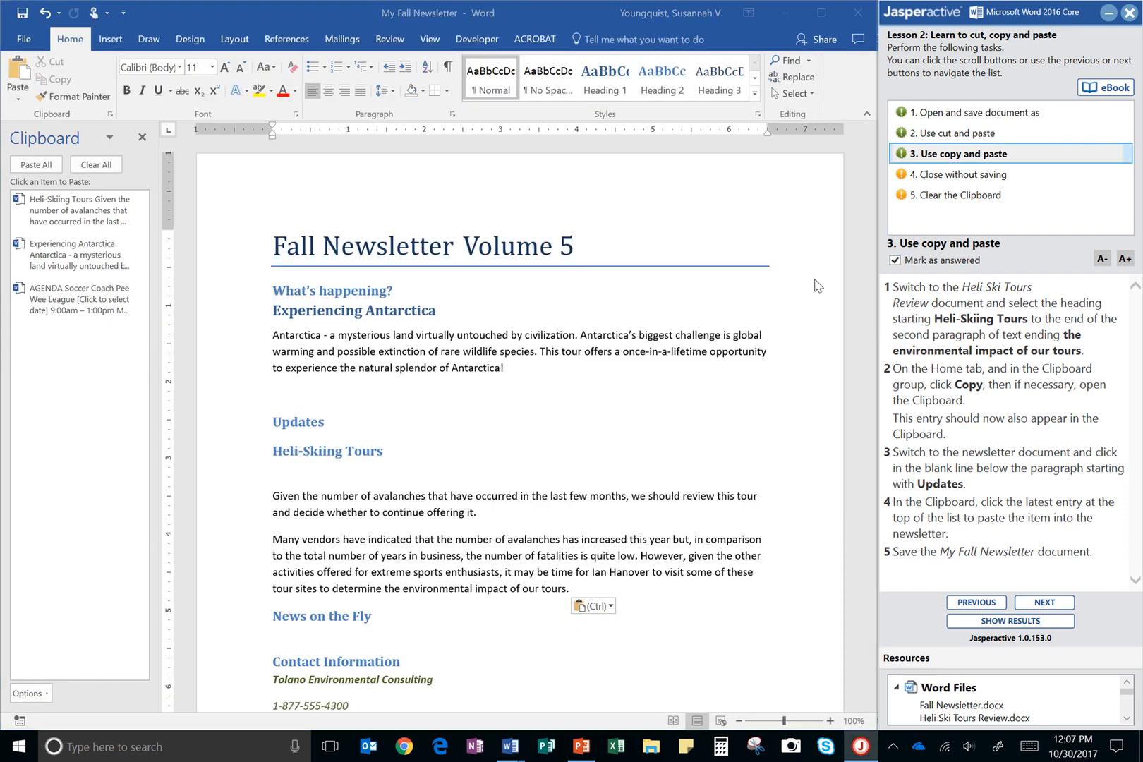
{"action": "left_click", "coordinate": [1062, 602]}
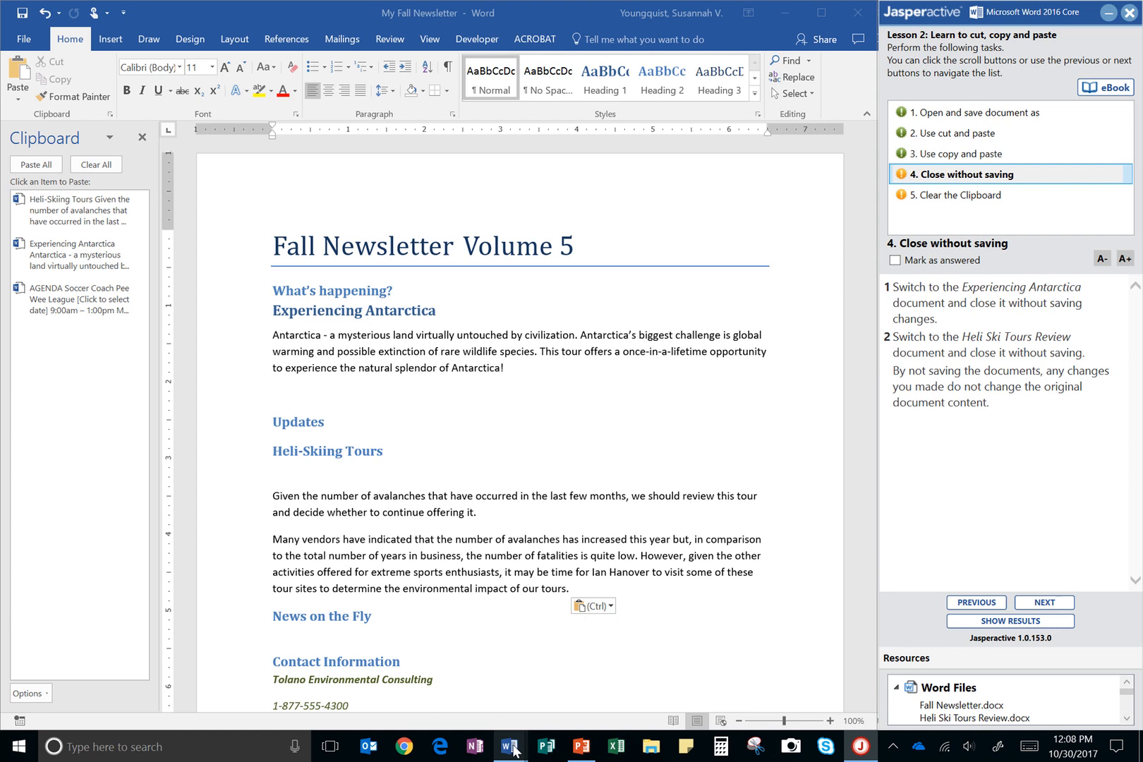
Step: Close the Experiencing Antarctica document without saving its changes
{"action": "mouse_move", "coordinate": [513, 746]}
{"action": "mouse_move", "coordinate": [653, 674]}
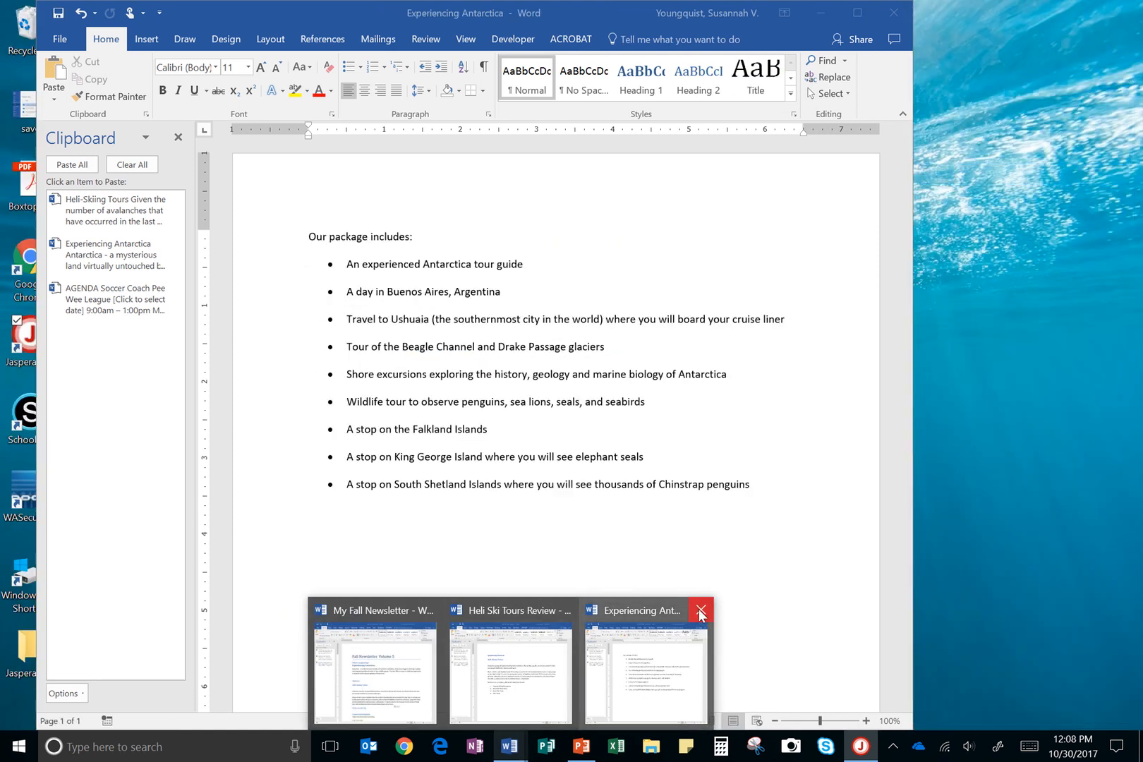
{"action": "left_click", "coordinate": [701, 614]}
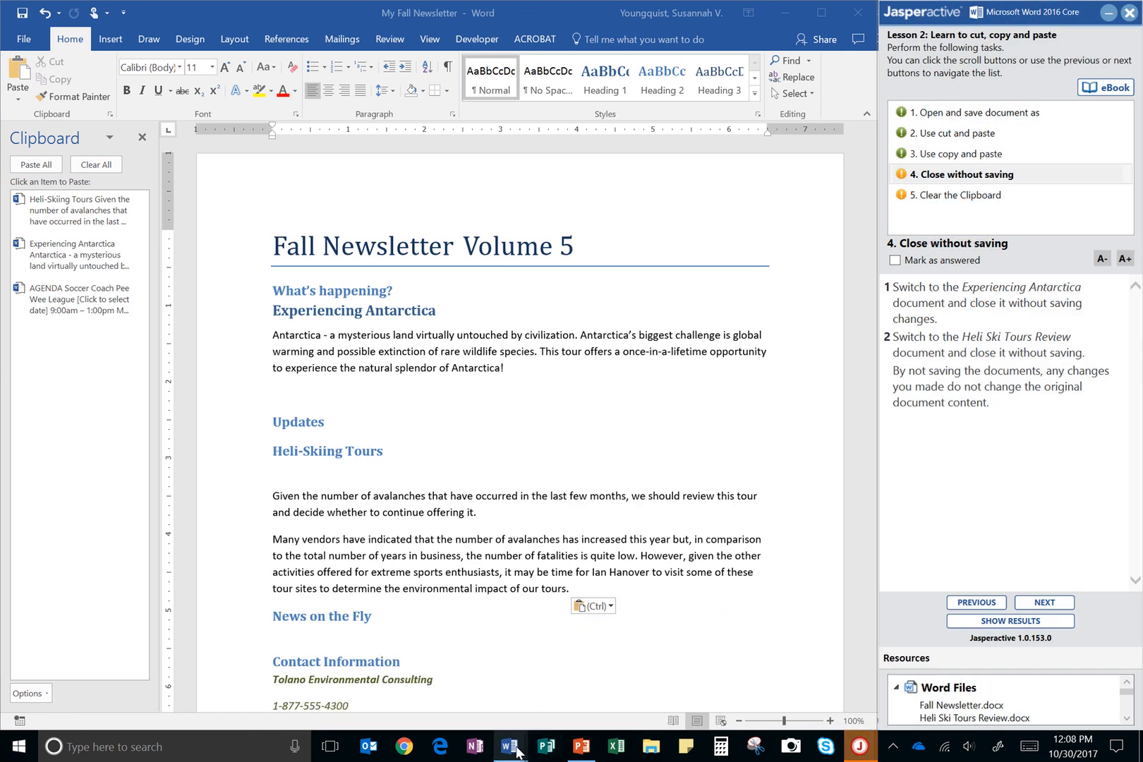
{"action": "mouse_move", "coordinate": [511, 747]}
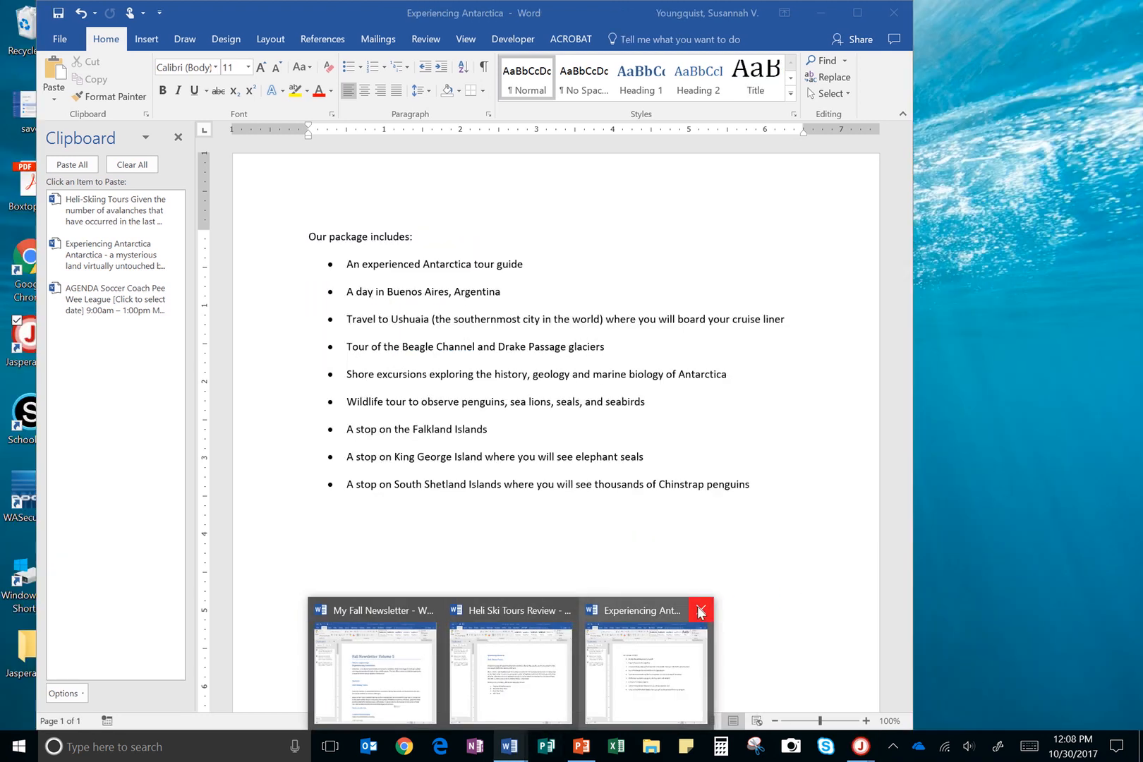
{"action": "left_click", "coordinate": [701, 611]}
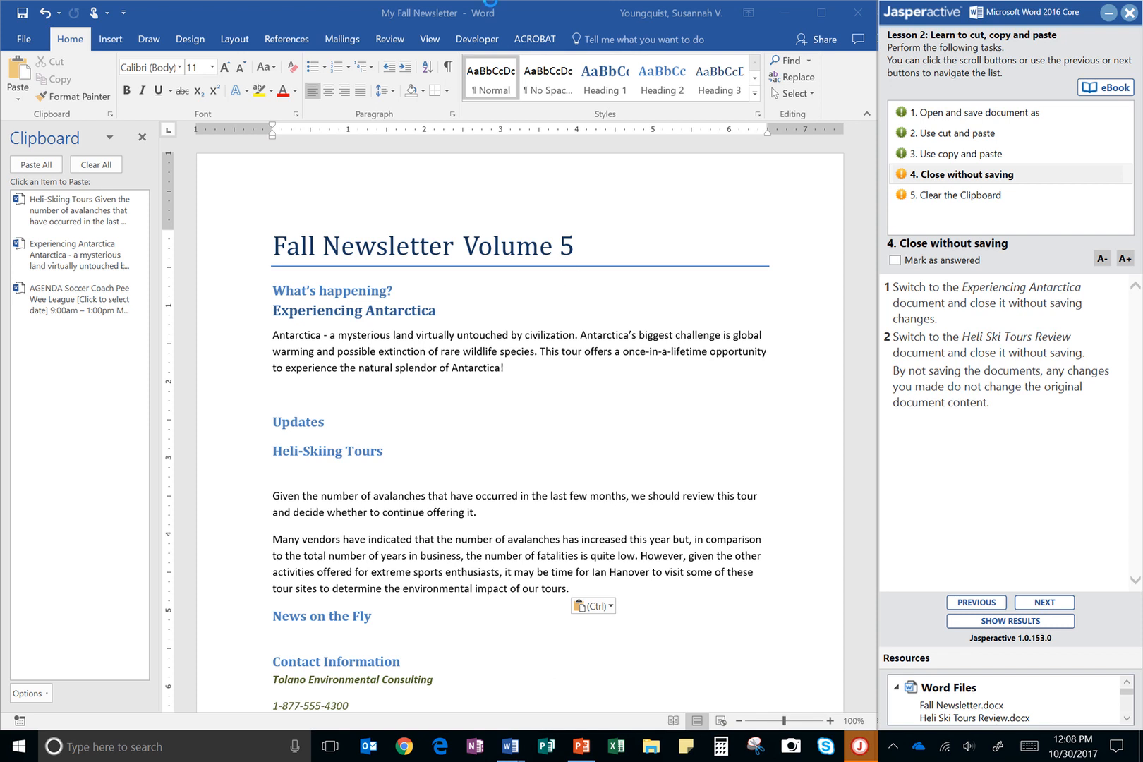
{"action": "mouse_move", "coordinate": [477, 1]}
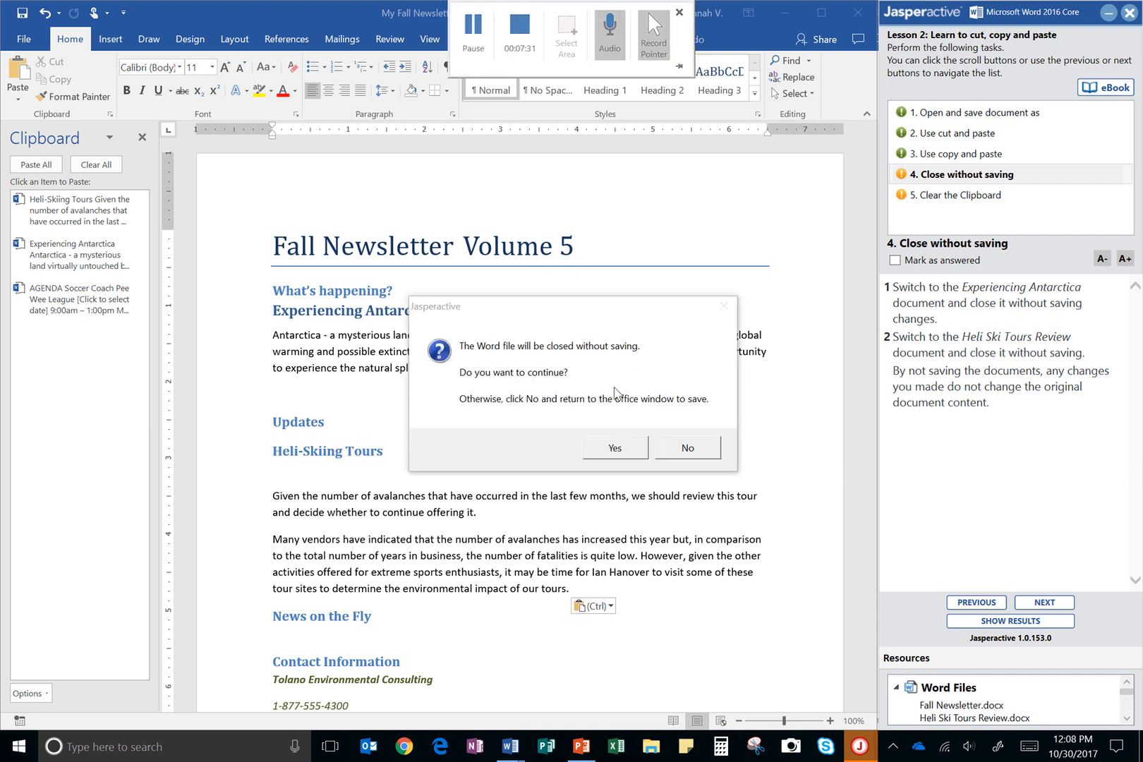
{"action": "left_click", "coordinate": [631, 453]}
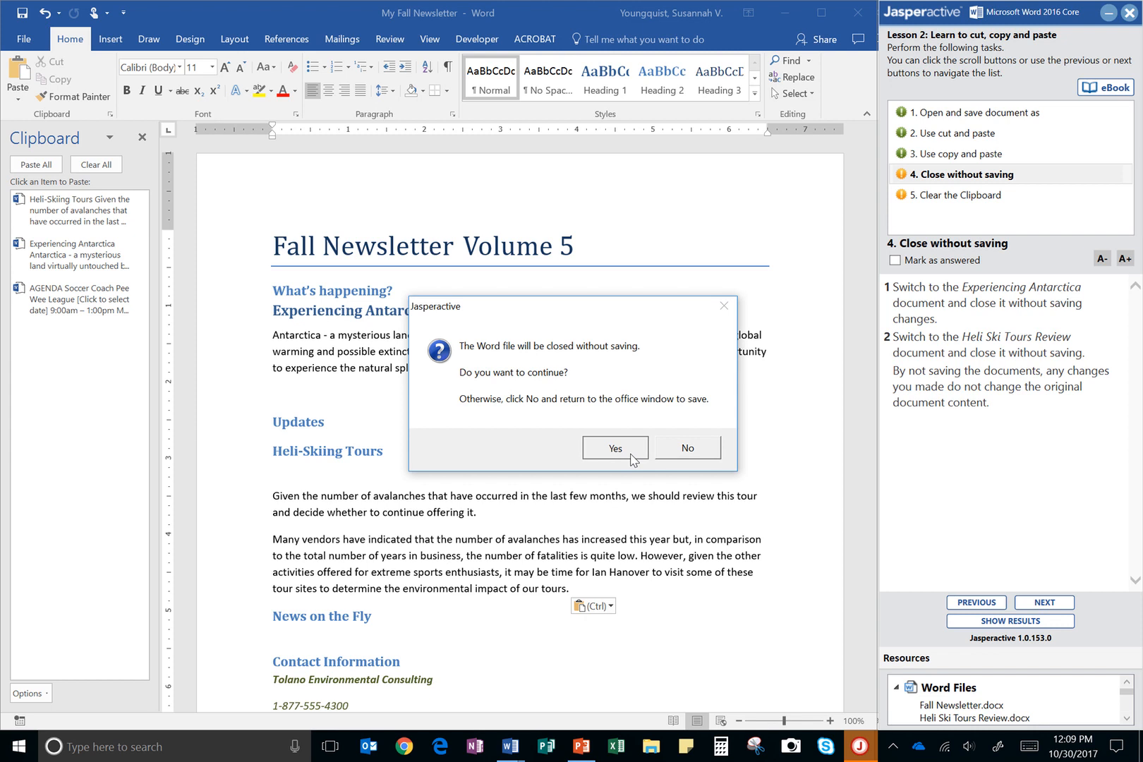
{"action": "left_click", "coordinate": [624, 448]}
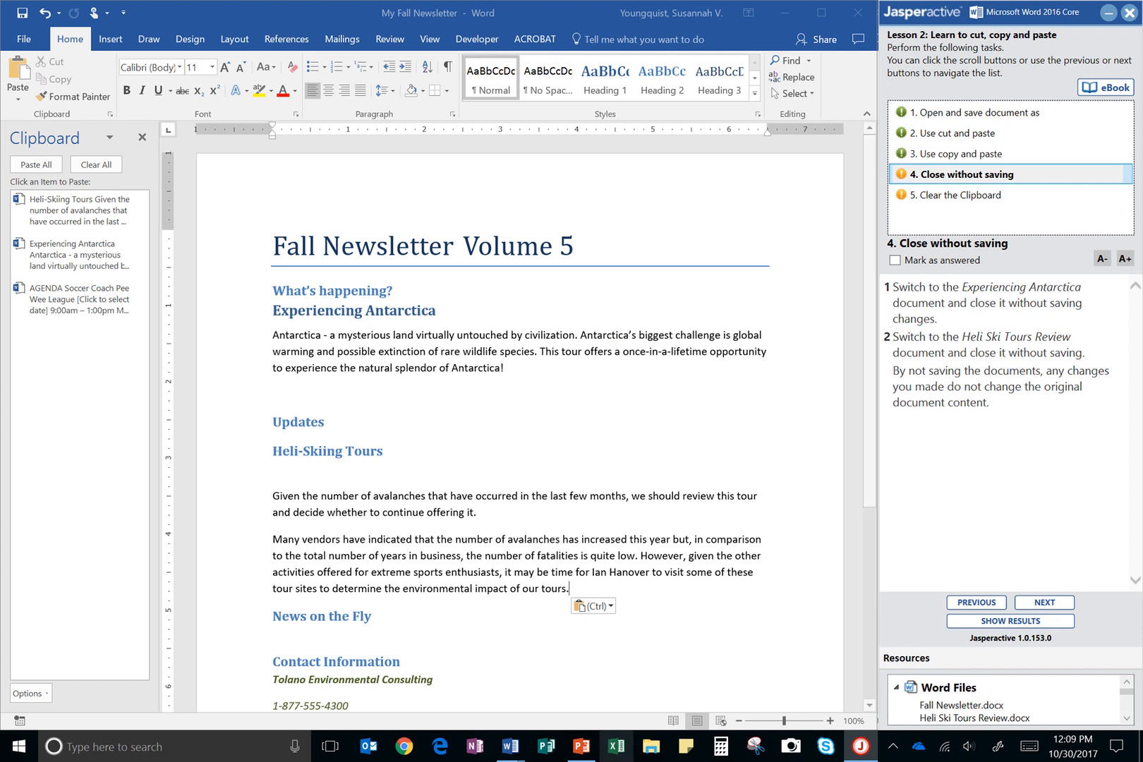
Step: Close the Heli Ski Tours Review document without saving, and mark task 4 as answered to advance to task 5
{"action": "mouse_move", "coordinate": [505, 754]}
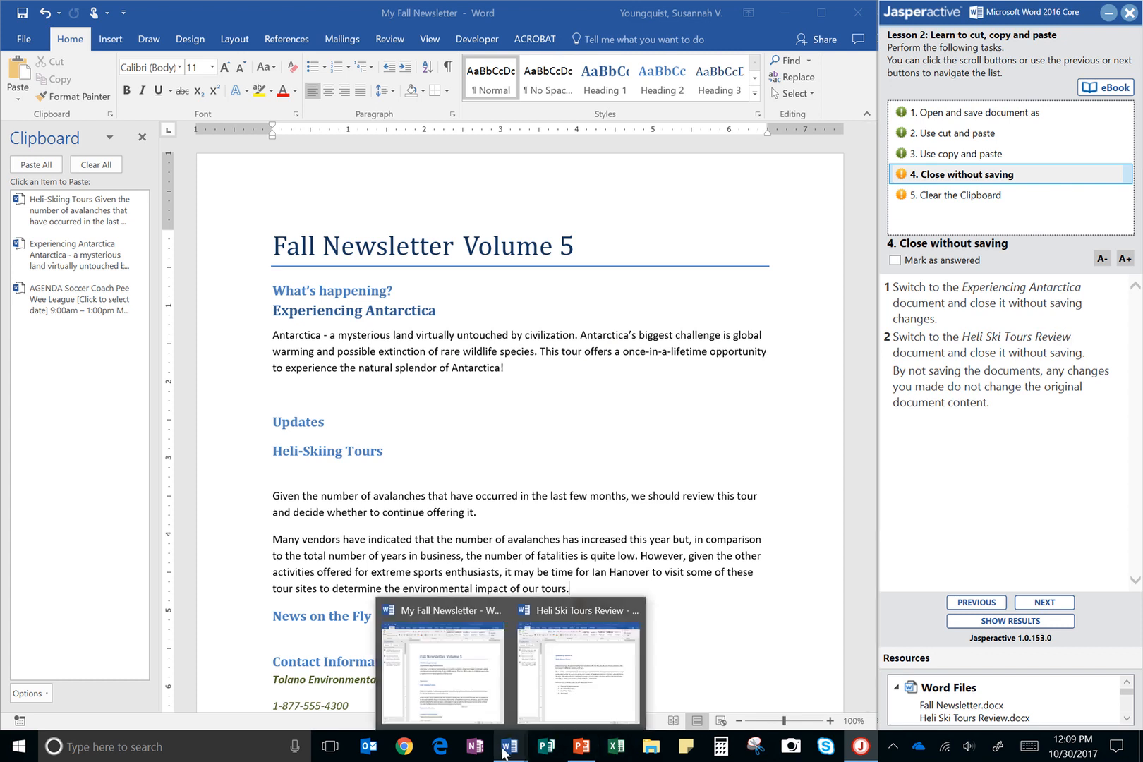
{"action": "left_click", "coordinate": [575, 677]}
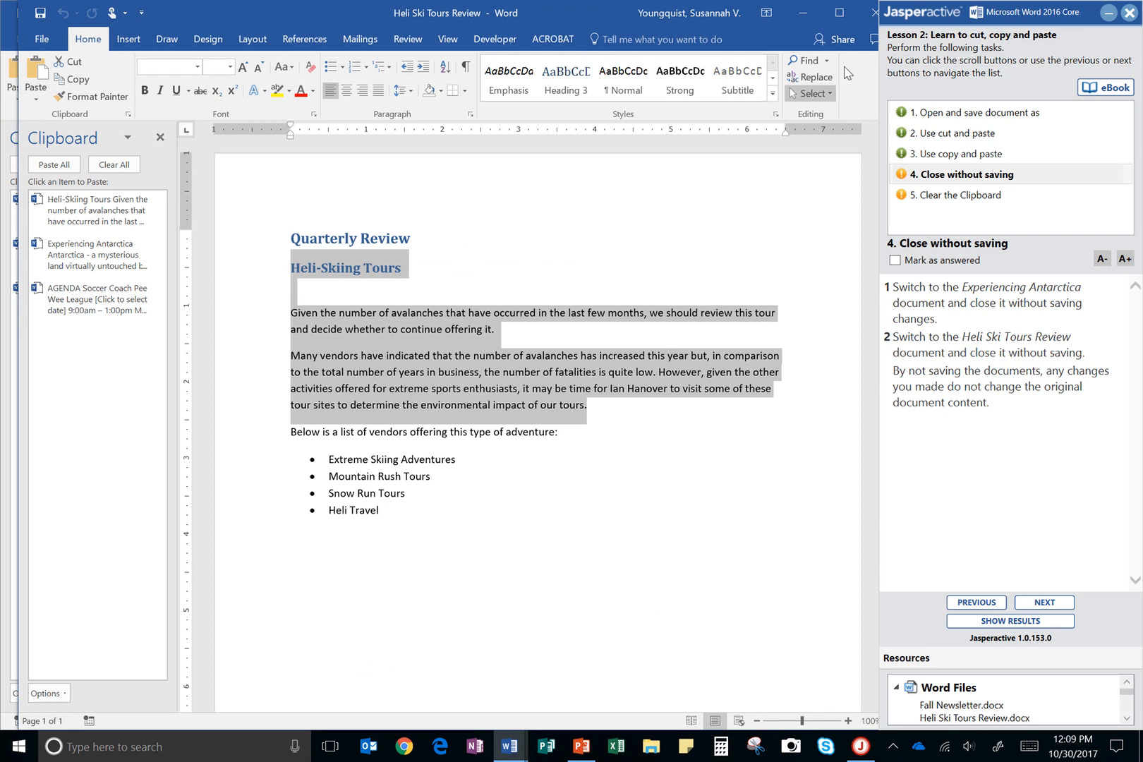
{"action": "left_click", "coordinate": [870, 13]}
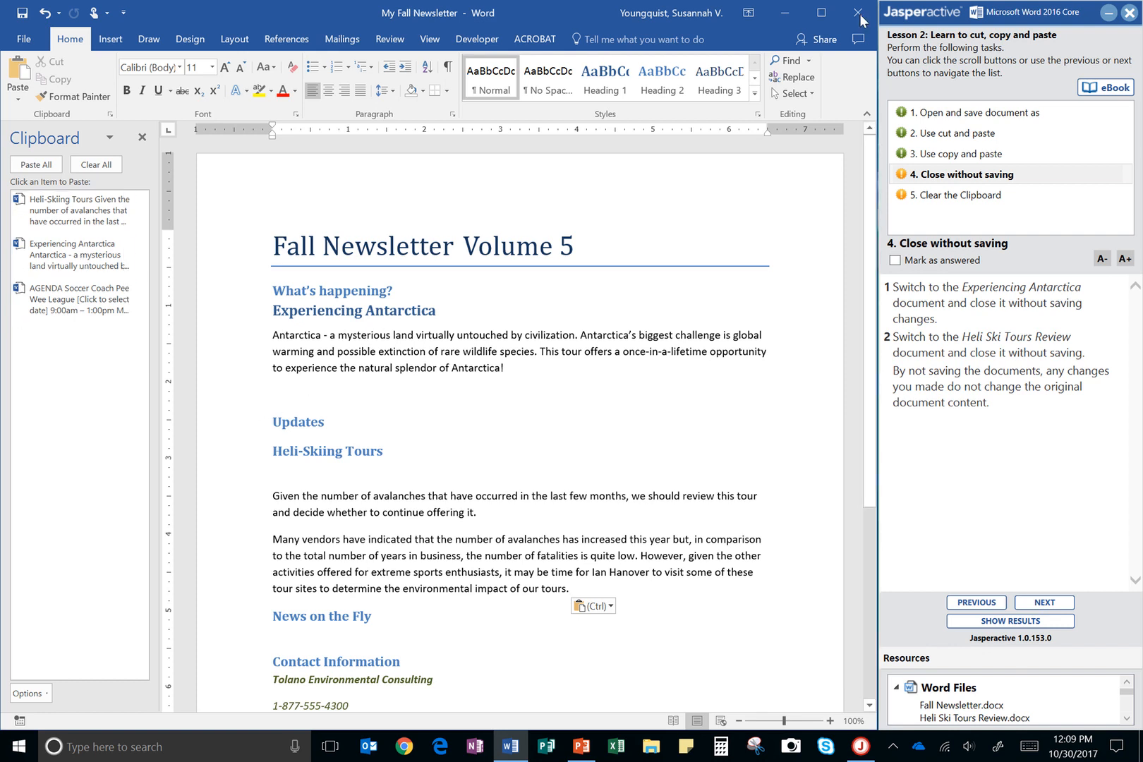
{"action": "left_click", "coordinate": [906, 265]}
{"action": "left_click", "coordinate": [1046, 603]}
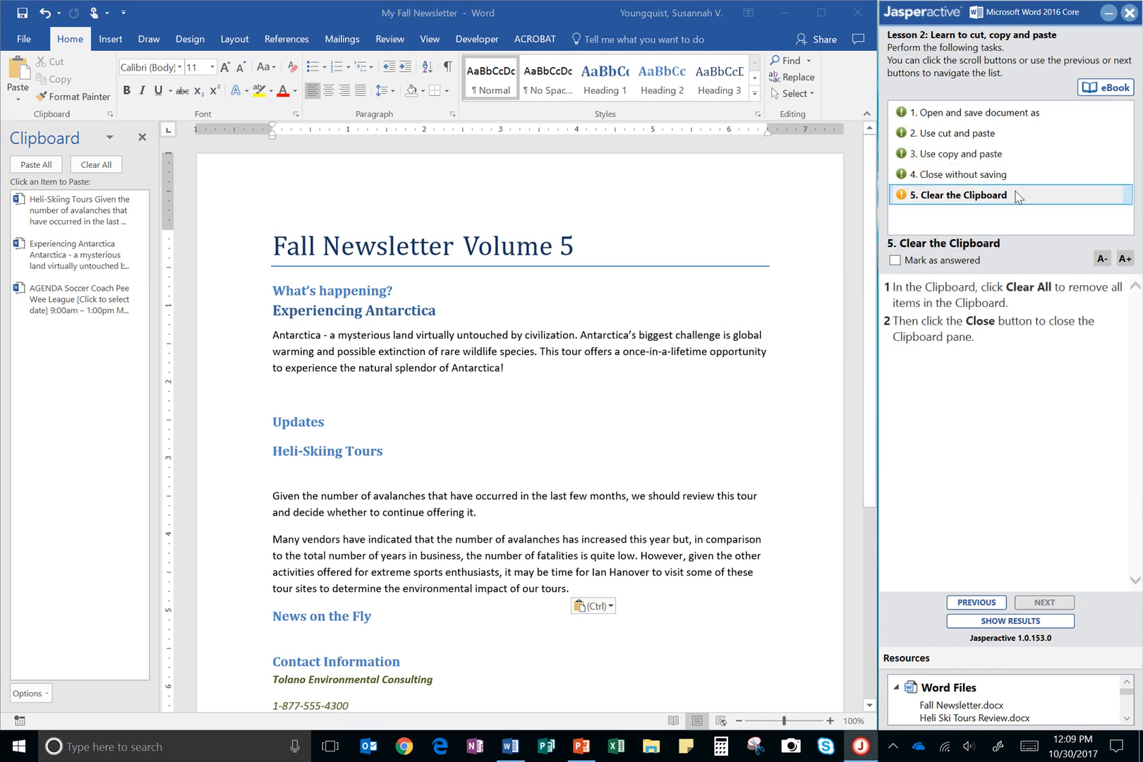
Step: Clear all items and close the Clipboard pane to complete task 5, marking it as answered
{"action": "left_click", "coordinate": [89, 165]}
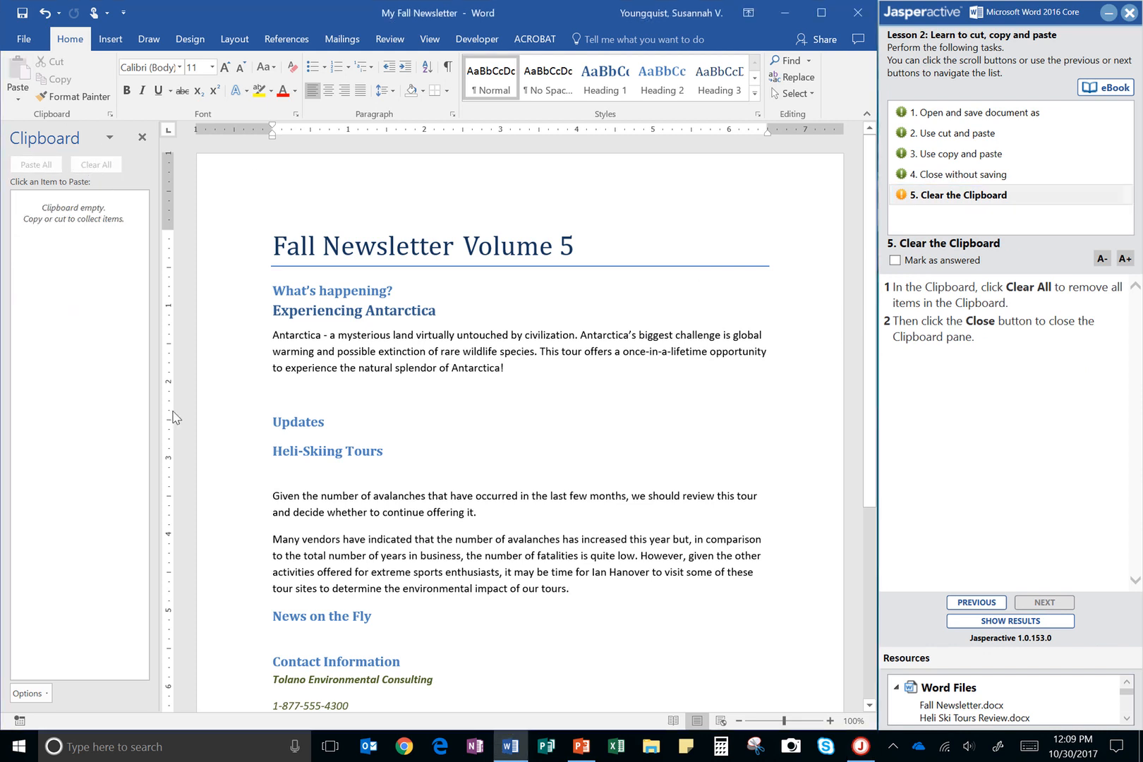
{"action": "left_click", "coordinate": [142, 139]}
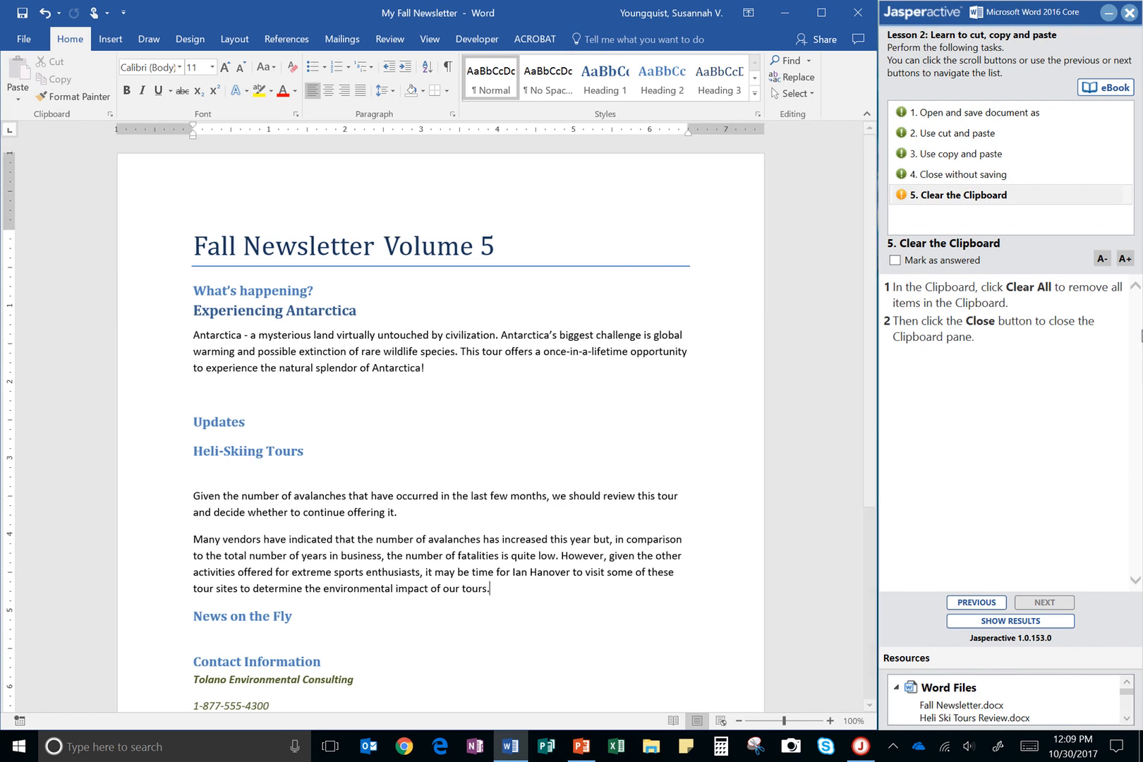
{"action": "left_click", "coordinate": [943, 260]}
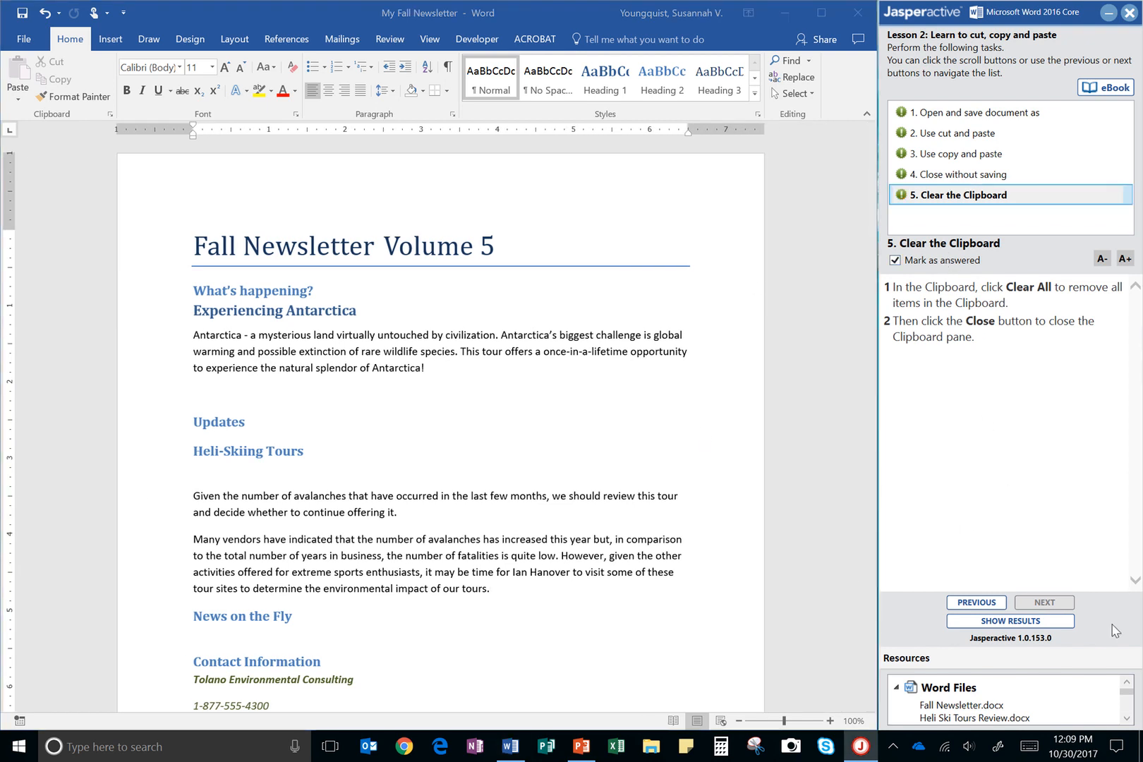
Step: Submit the results of Lesson 2 and close the exercise performance report
{"action": "left_click", "coordinate": [1017, 621]}
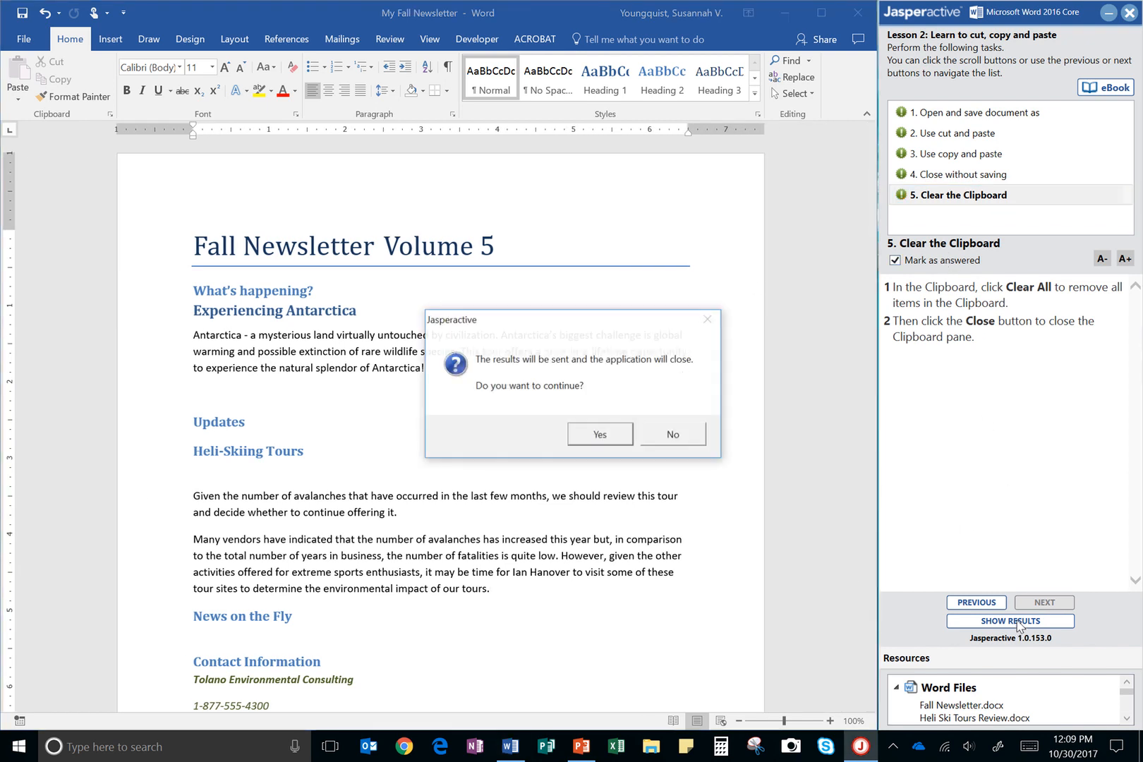
{"action": "left_click", "coordinate": [593, 441]}
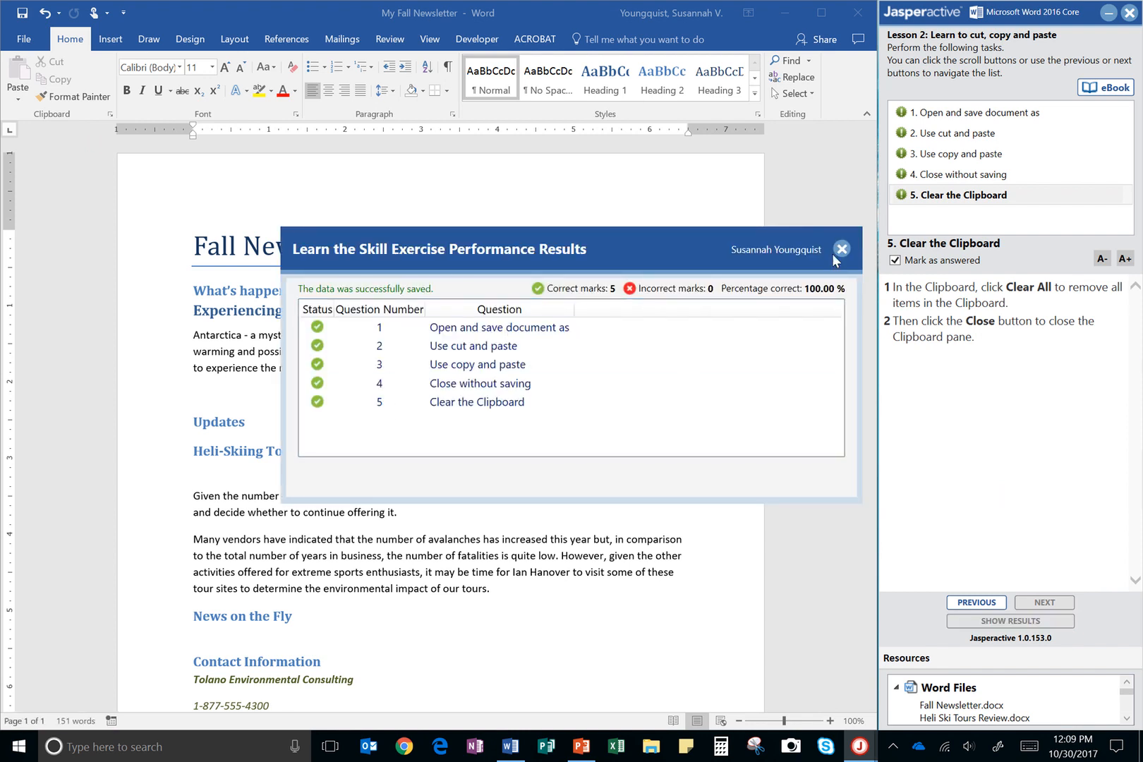
{"action": "left_click", "coordinate": [842, 250]}
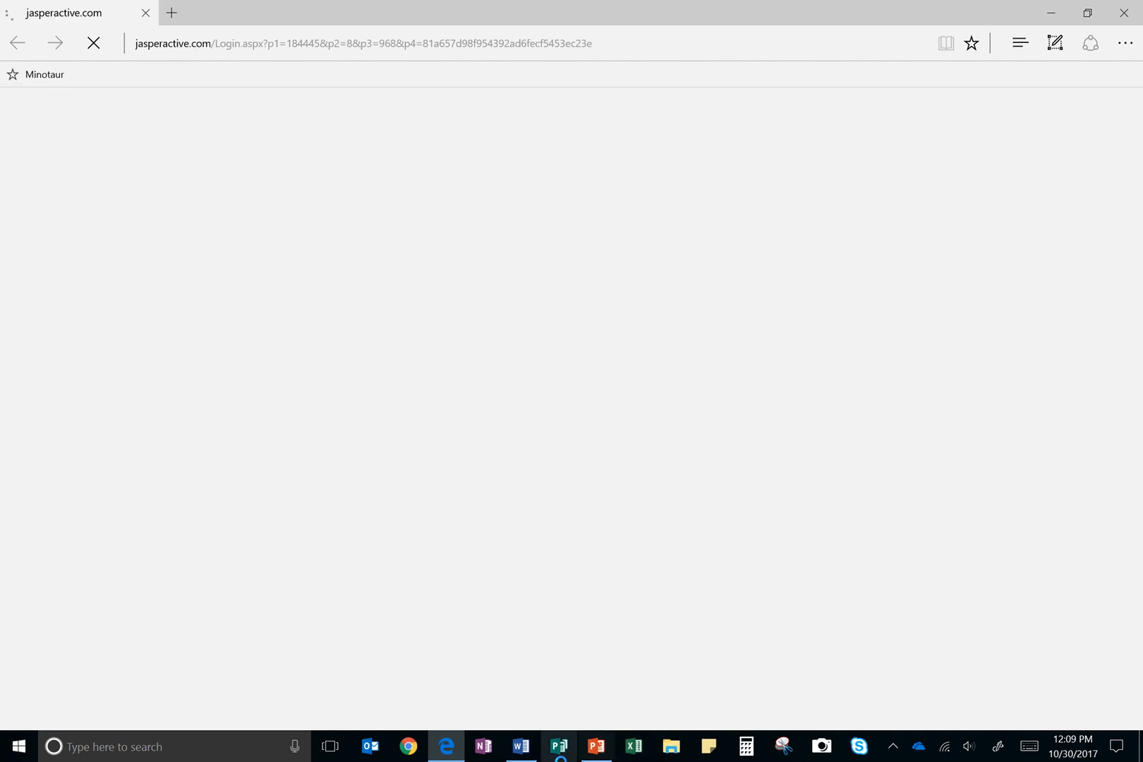